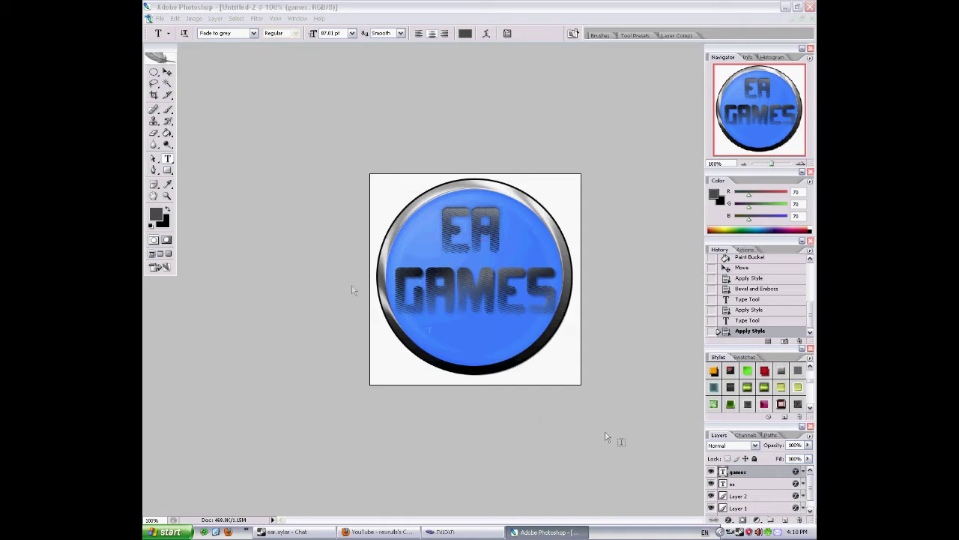
Start a new 400 × 400 px, 72 ppi document with a white background from the File menu.
left_click(159, 18)
Confirm the settings to create the blank white 400 × 400 px Untitled-3 canvas.
left_click(165, 29)
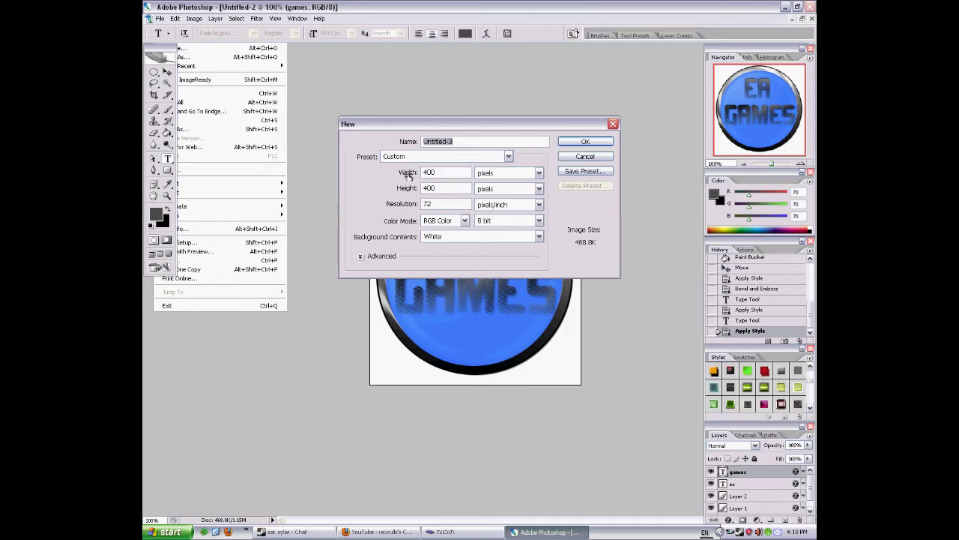
left_click(576, 142)
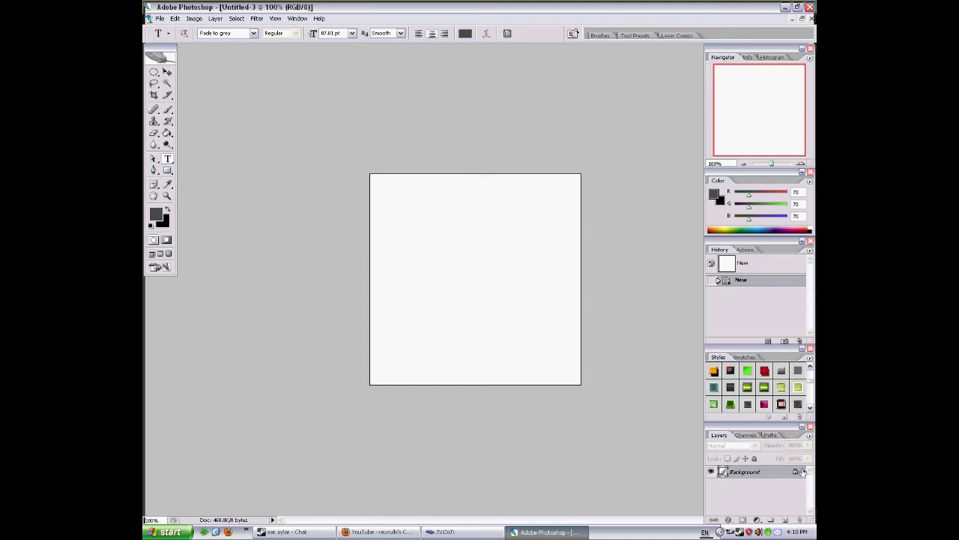
On a new Layer 1, draw a large circle, fill it with red, and centre it on the canvas.
left_click(786, 520)
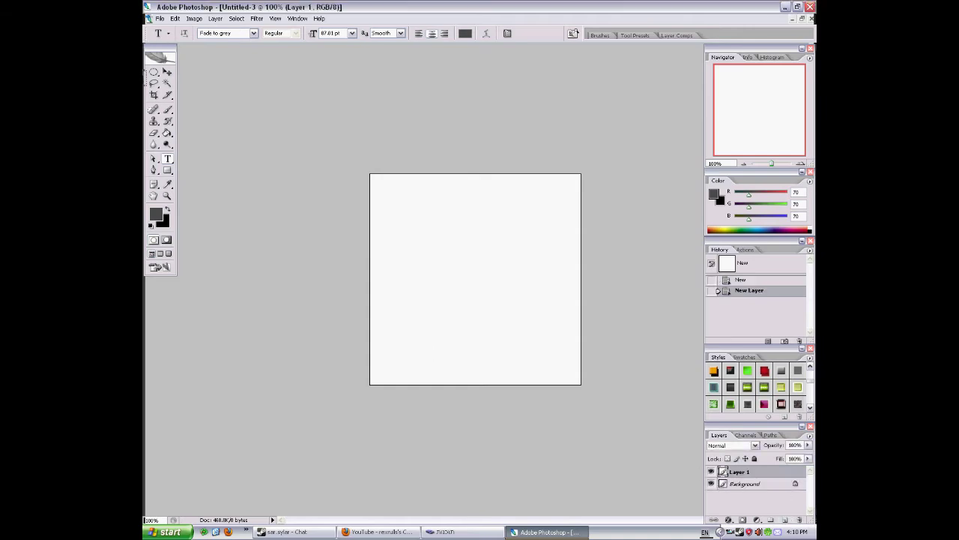
left_click(154, 72)
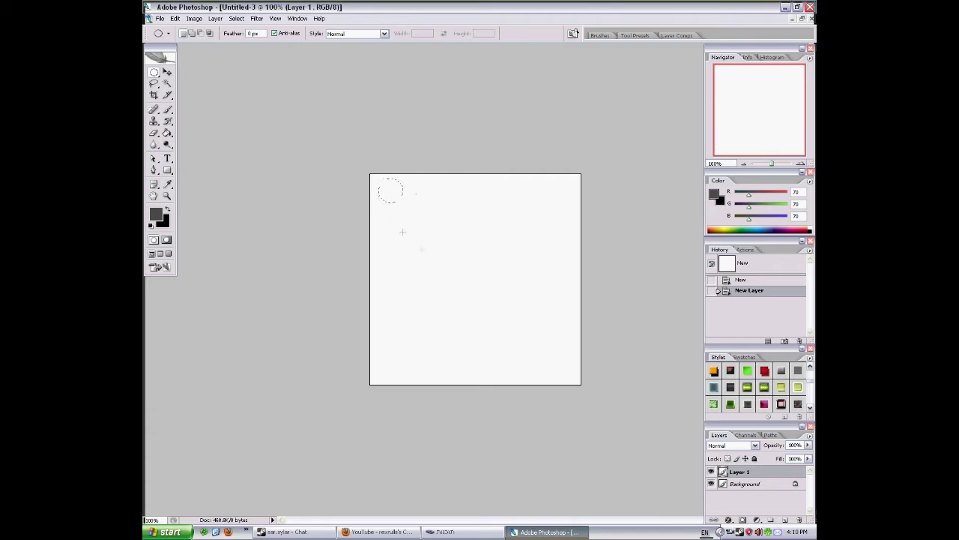
left_click_drag(421, 249, 621, 375)
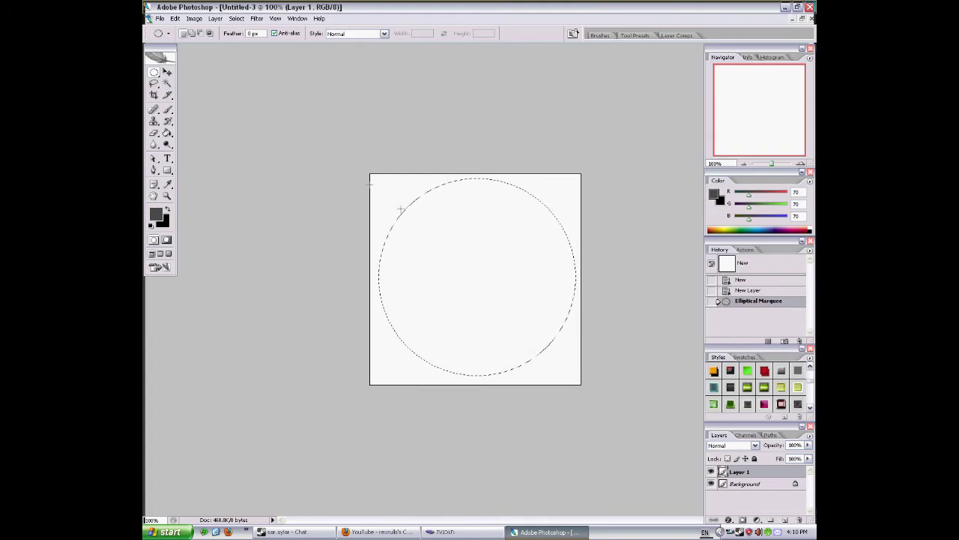
left_click(168, 133)
left_click(153, 214)
left_click(570, 108)
key("Return")
left_click(508, 242)
left_click(167, 72)
left_click_drag(524, 242, 523, 242)
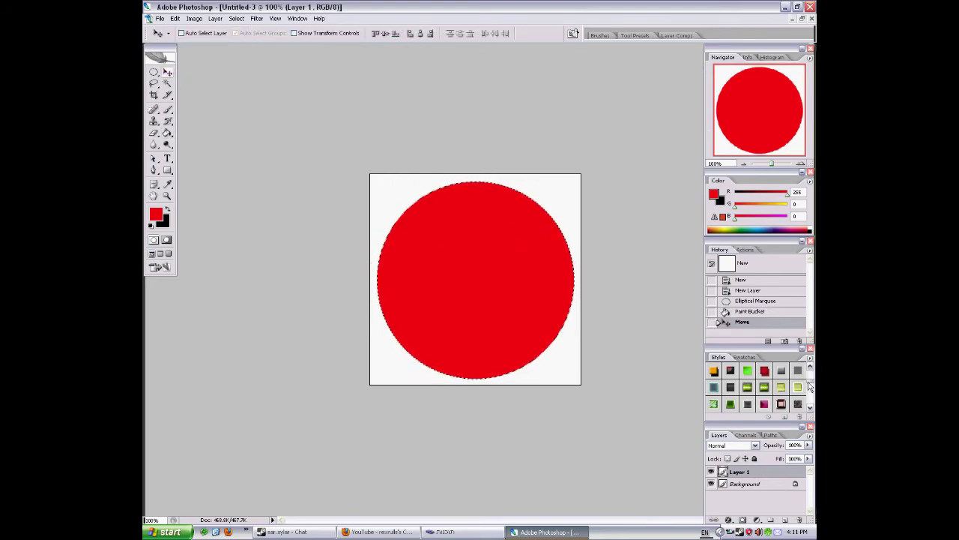
Apply a glossy grey button preset style to the red circle on Layer 1.
left_click(809, 386)
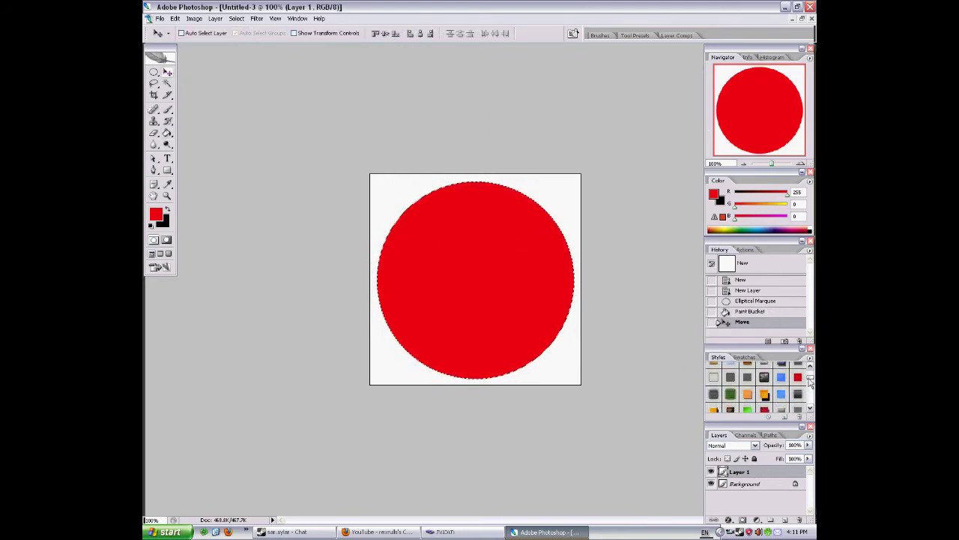
left_click(762, 379)
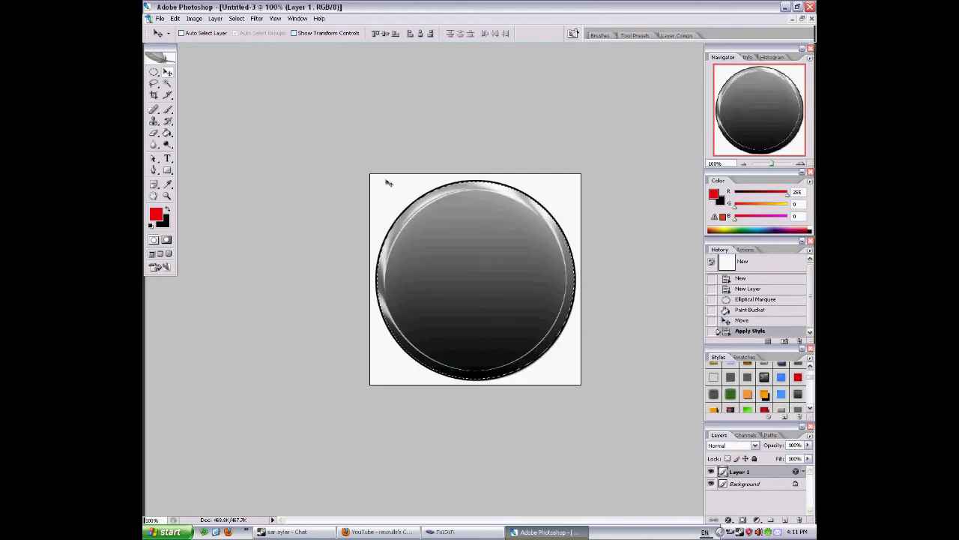
right_click(755, 470)
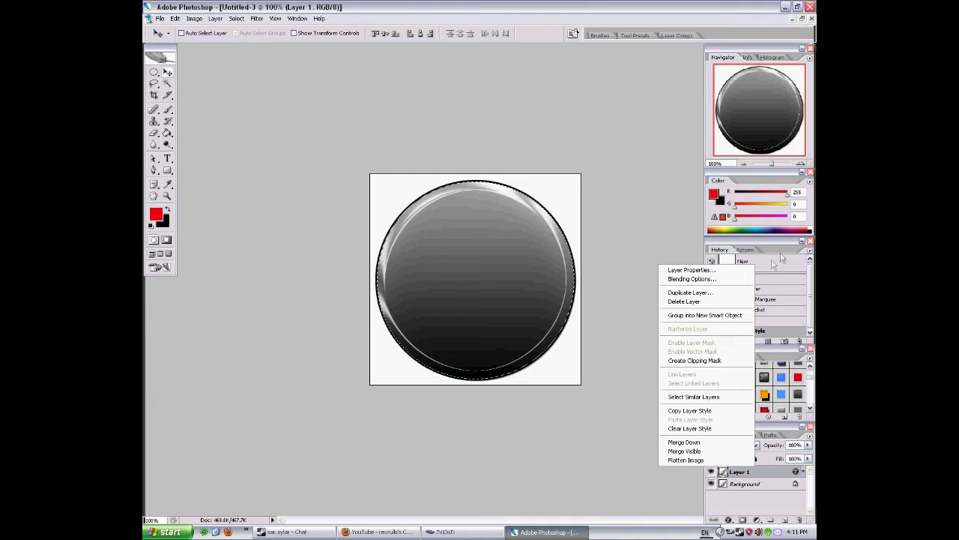
In Blending Options, review Drop Shadow and Bevel and Emboss: Inner Bevel, Smooth, size 16 px.
left_click(692, 279)
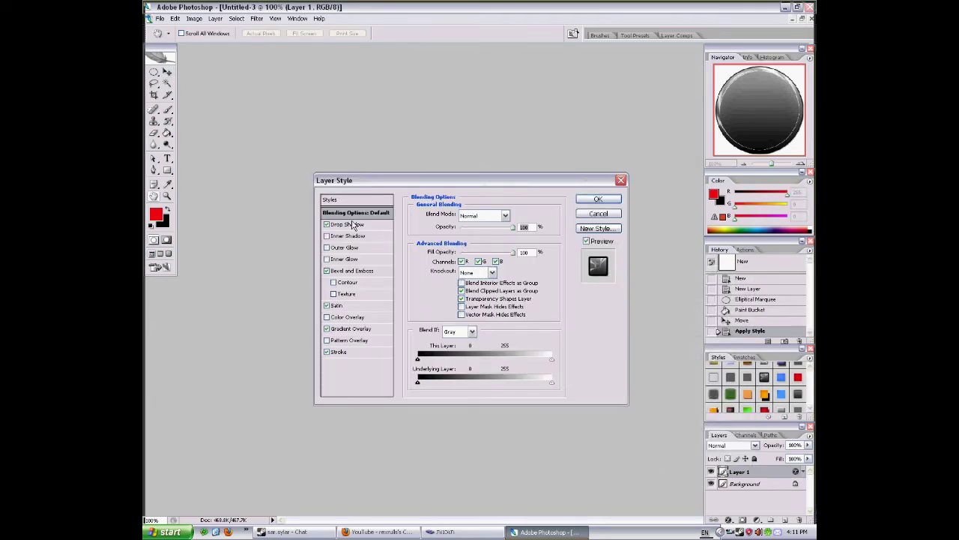
left_click(356, 225)
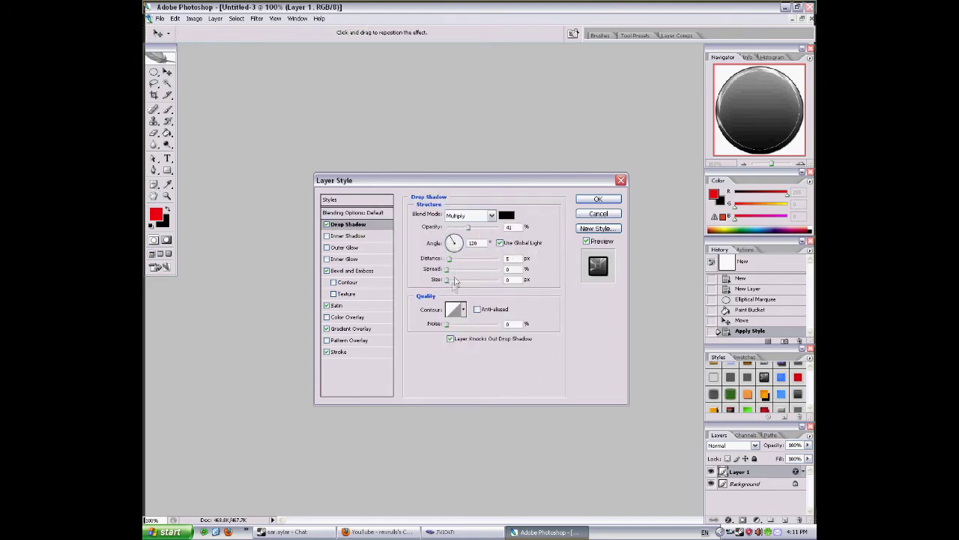
left_click(358, 271)
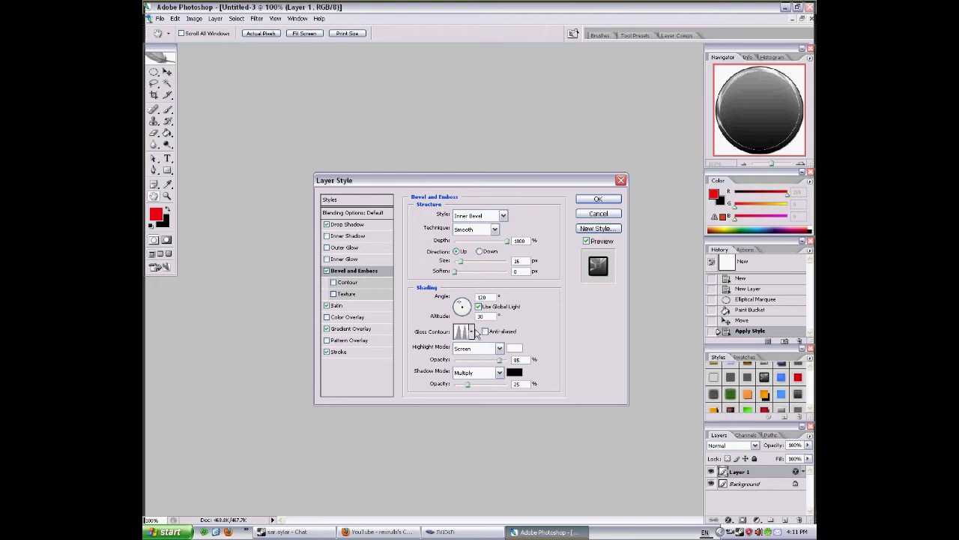
left_click(472, 332)
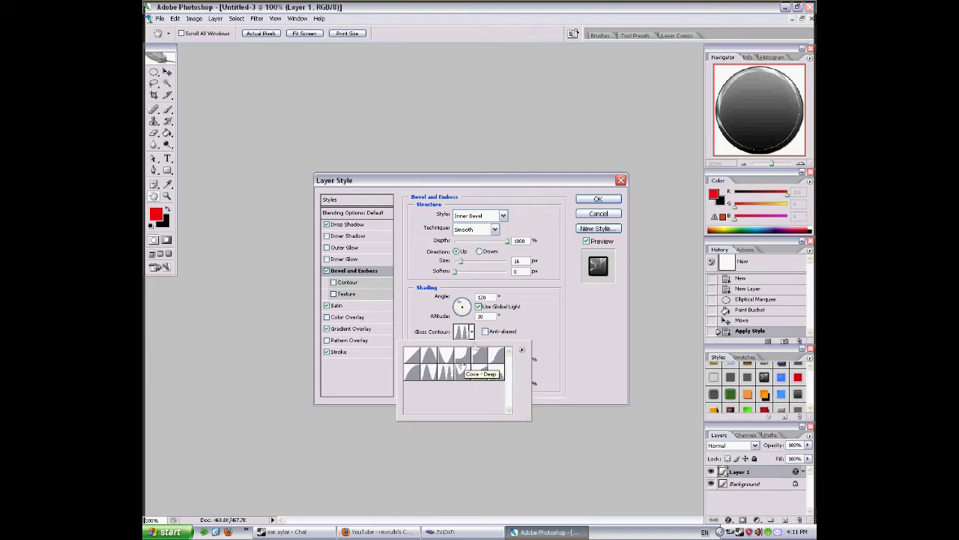
left_click(472, 334)
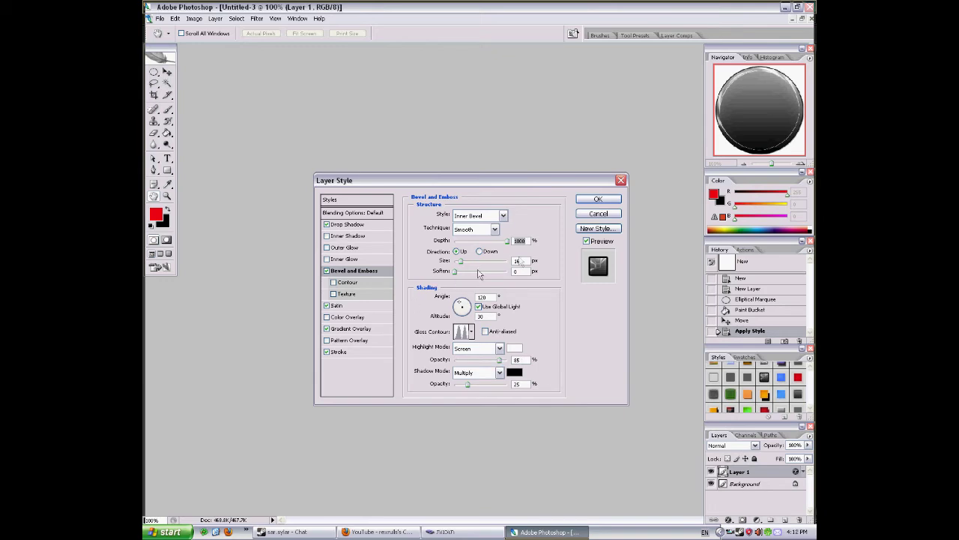
Review the Satin and Gradient Overlay effects, then show the Stroke settings: 3 px, Outside, black.
left_click(339, 307)
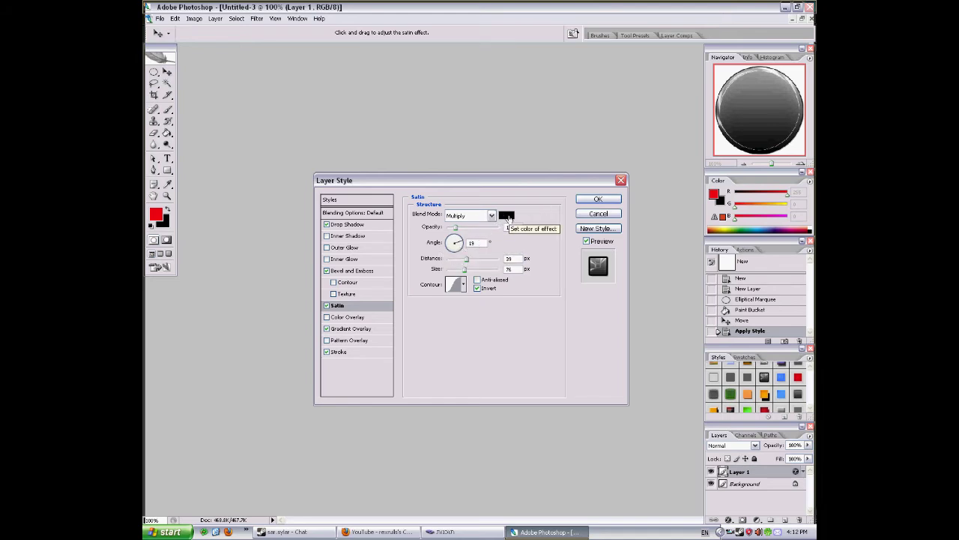
left_click(368, 332)
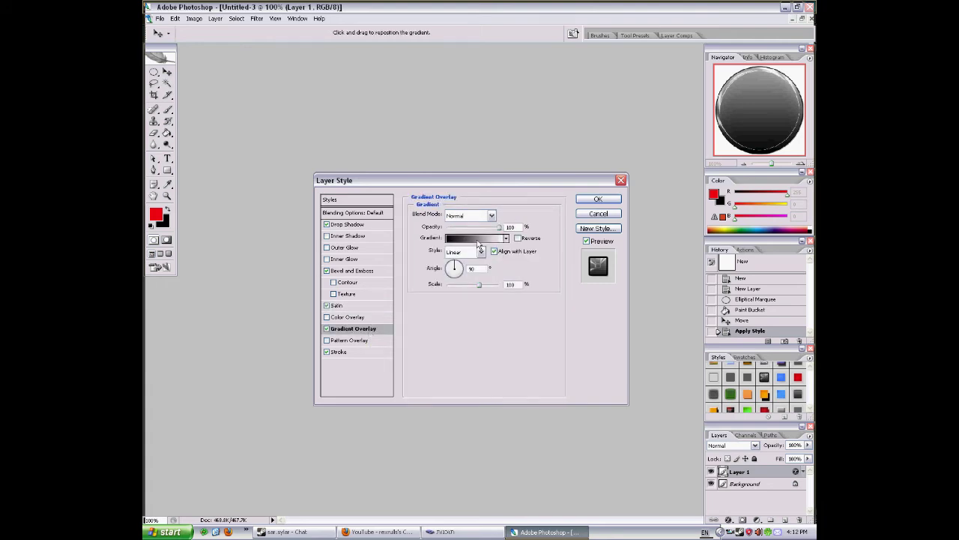
left_click(478, 238)
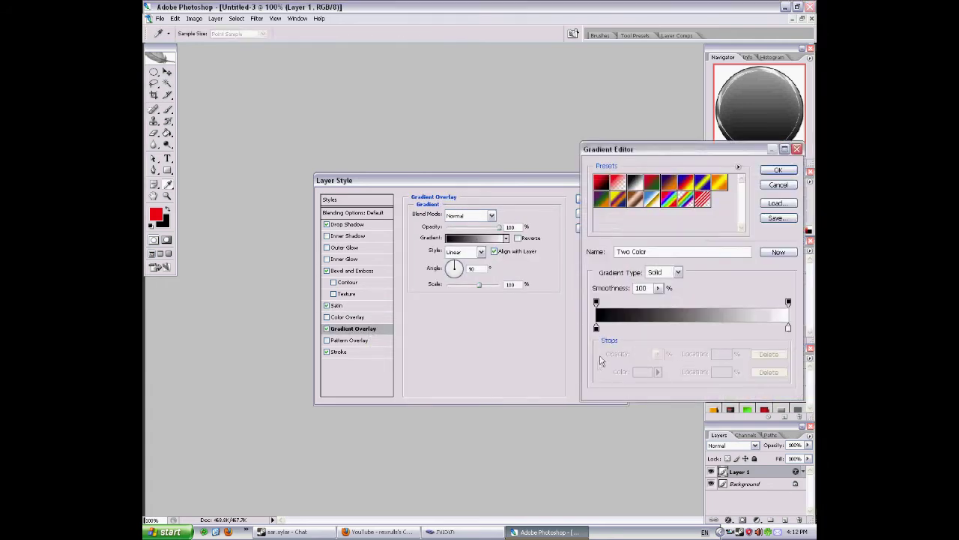
left_click(778, 170)
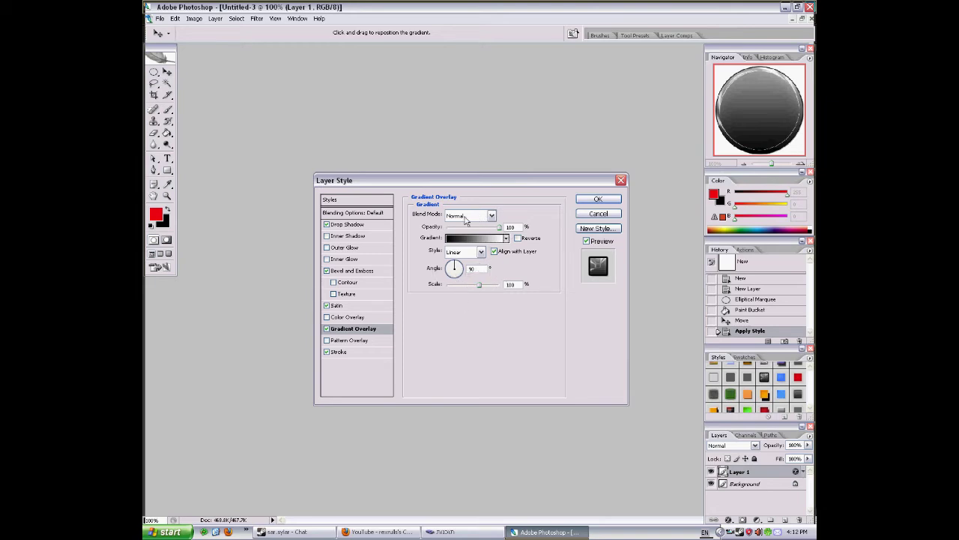
left_click(360, 352)
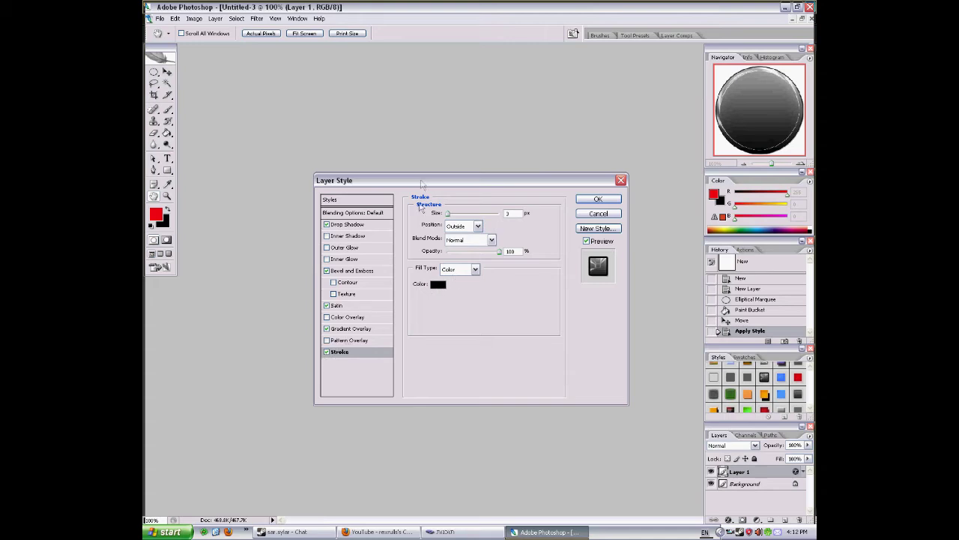
Turn off the button's black Stroke effect and apply the layer style.
mouse_move(422, 184)
left_mouse_down()
mouse_move(315, 184)
mouse_move(313, 267)
left_mouse_up()
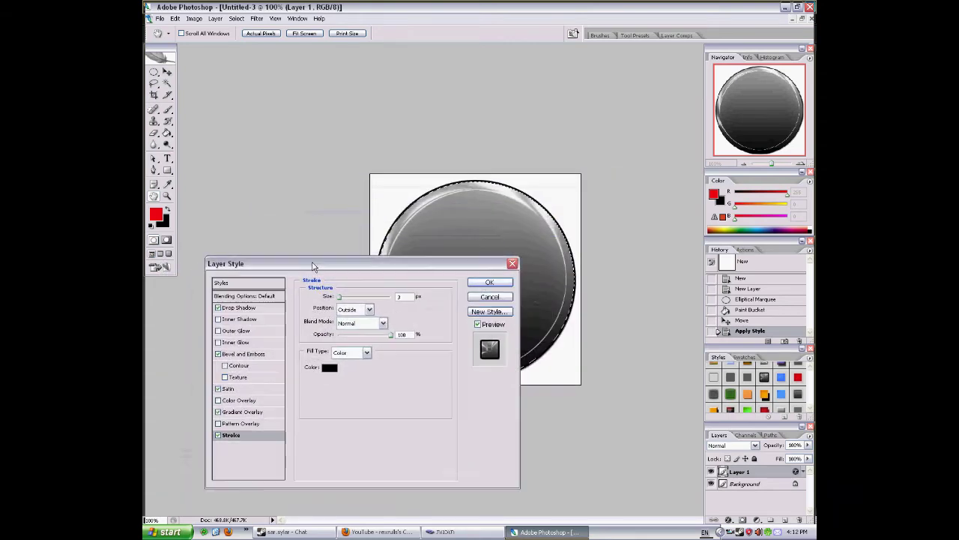
left_click(218, 435)
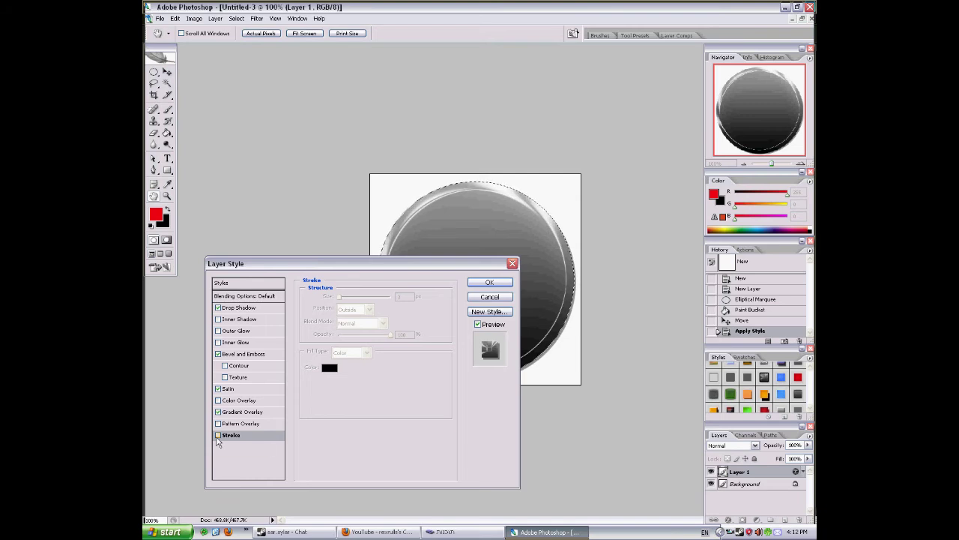
left_click(489, 282)
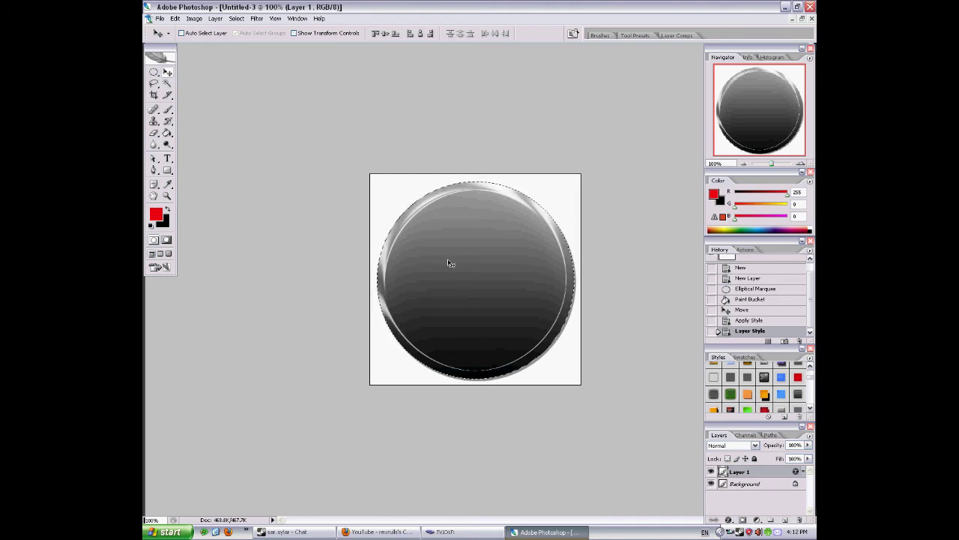
Clear the selection, add Layer 2, and fill a first small red circle inside the button.
left_click(153, 72)
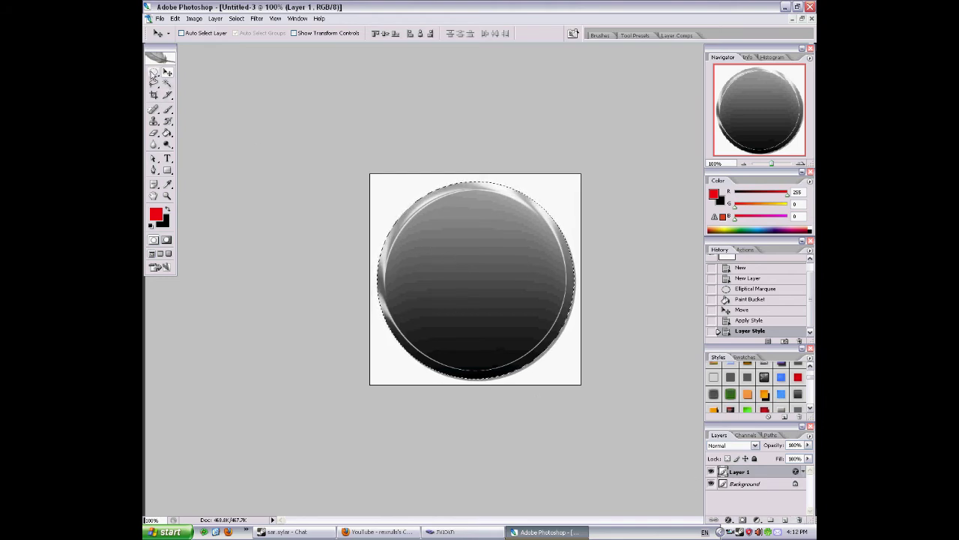
right_click(429, 239)
left_click(442, 241)
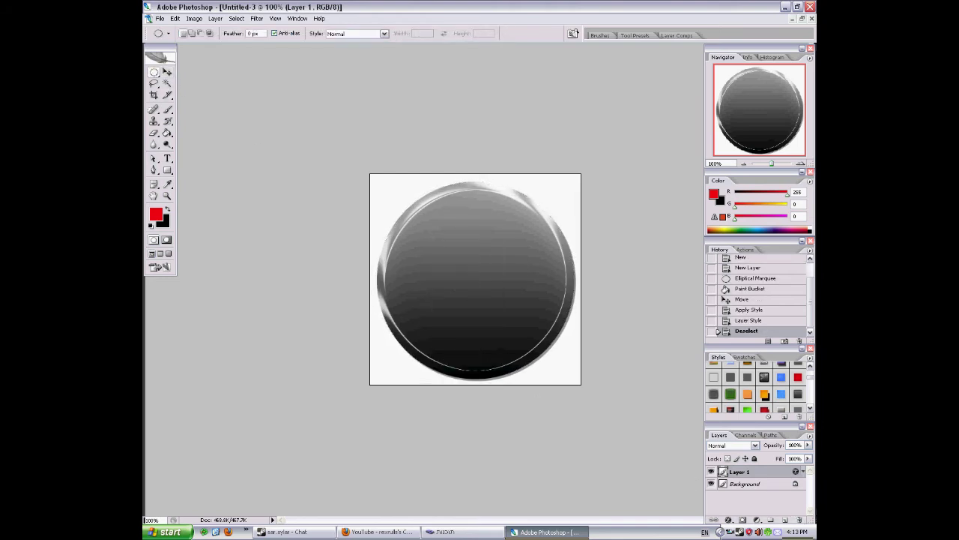
left_click(784, 519)
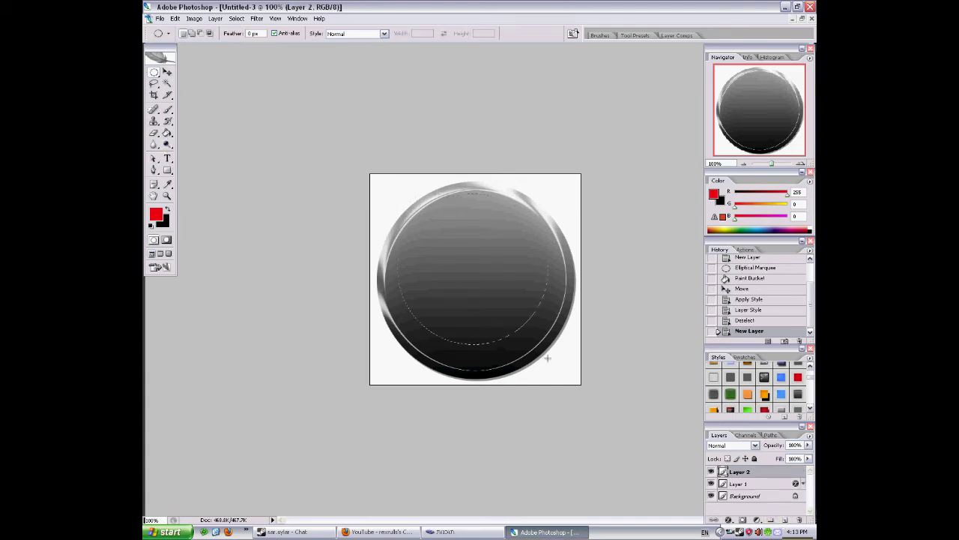
left_click_drag(547, 359, 570, 370)
left_click(167, 132)
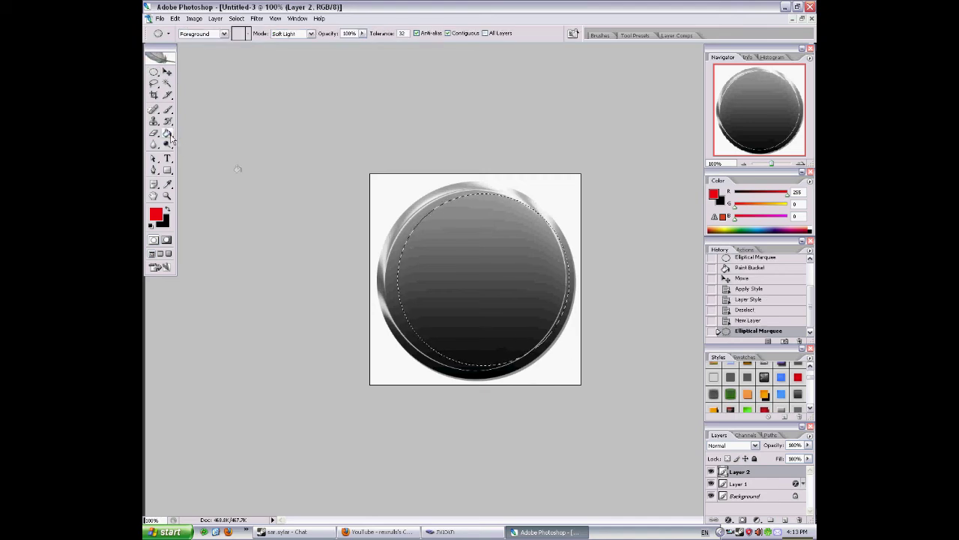
left_click(430, 234)
left_click(166, 72)
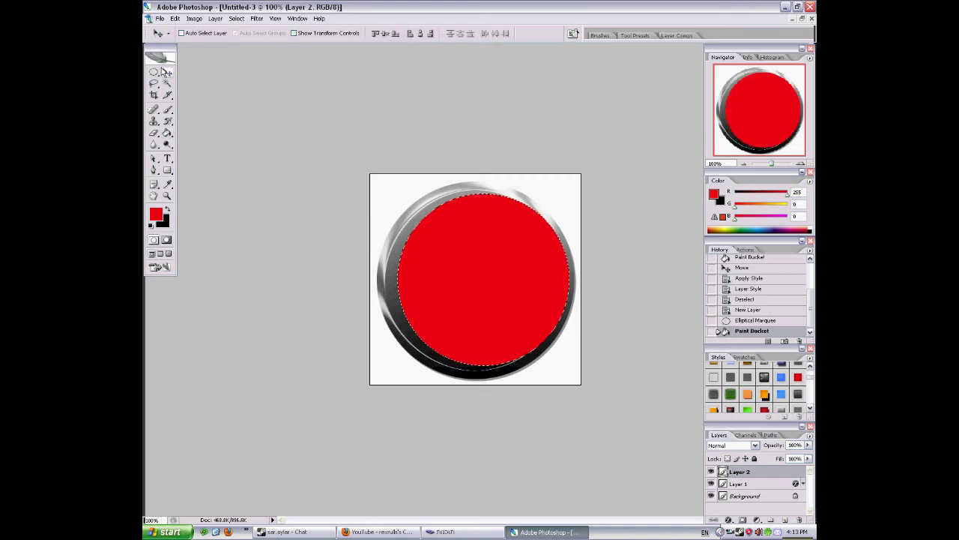
left_click_drag(514, 230, 506, 234)
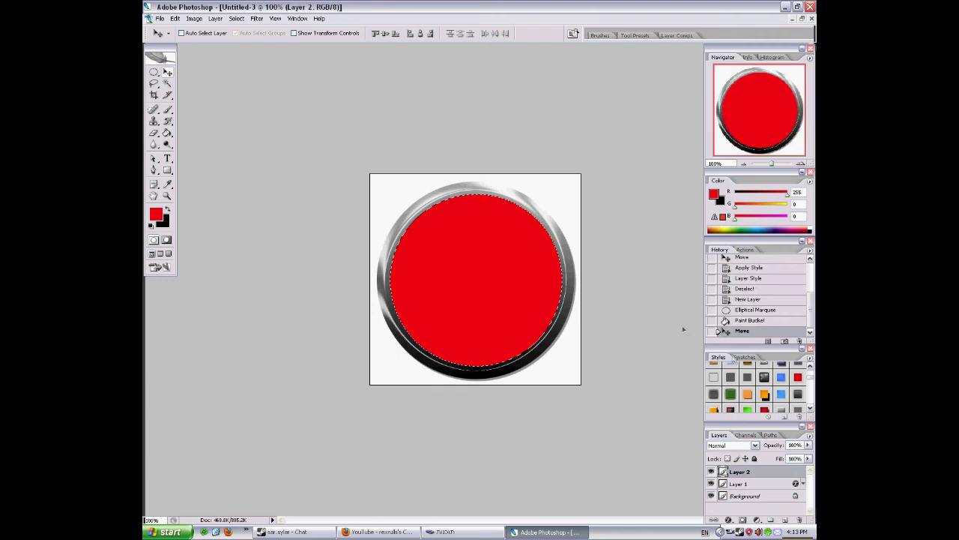
Delete that red fill from history, then fill a red circle just inside the ring and nudge it up.
left_click(799, 342)
key("Return")
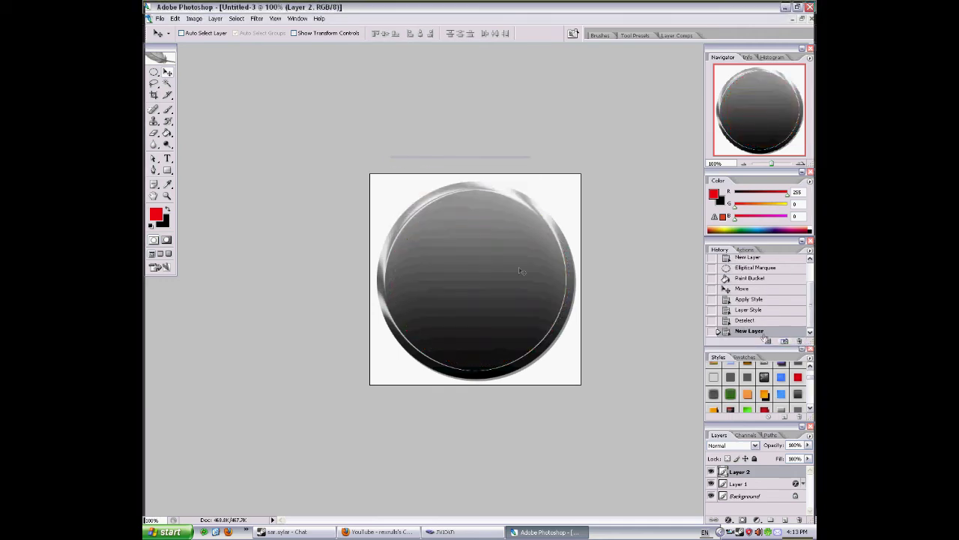
left_click(154, 72)
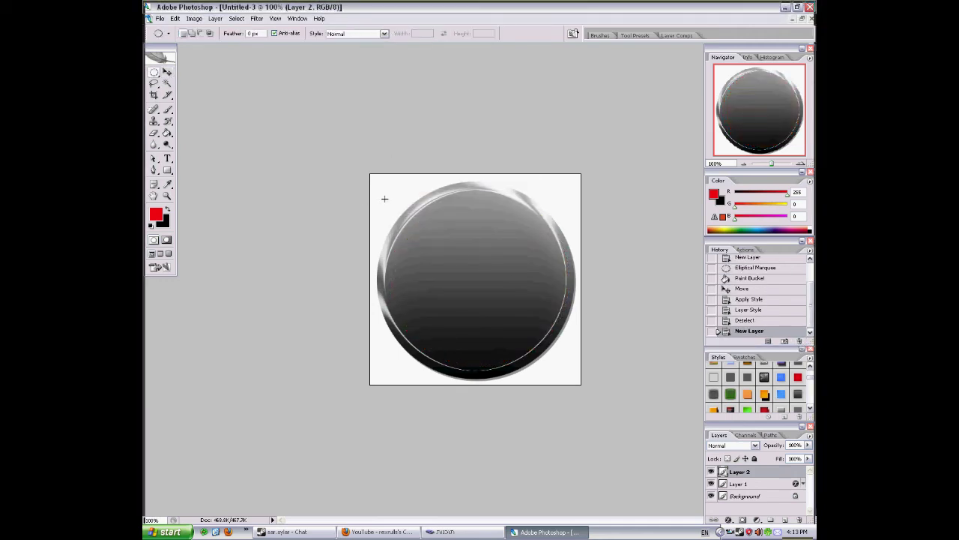
left_click_drag(384, 198, 457, 299)
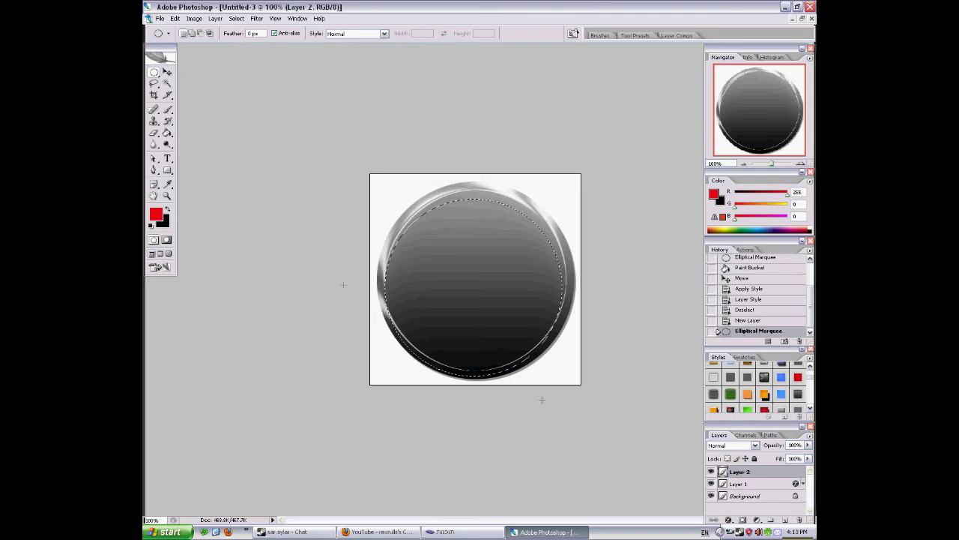
left_click(167, 132)
left_click(427, 217)
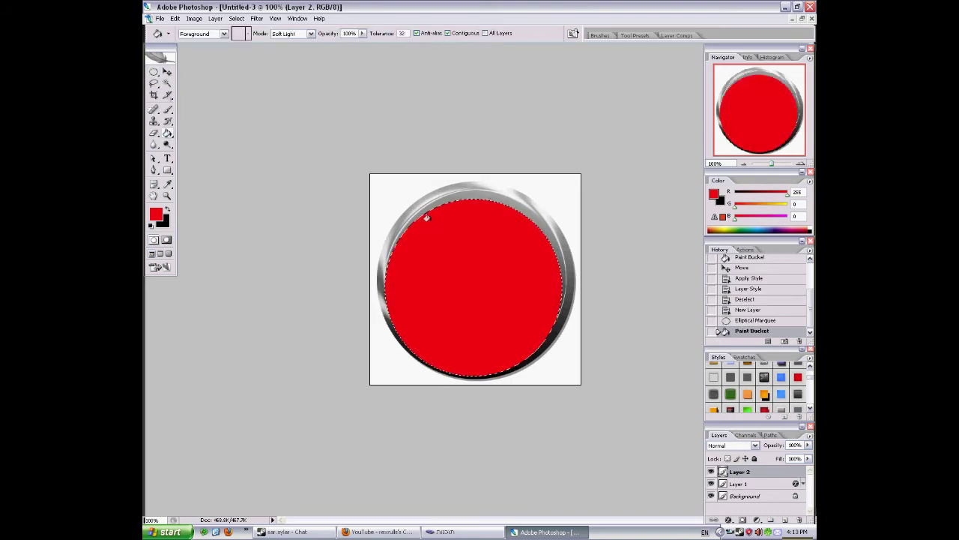
left_click(167, 72)
key("shift+Up")
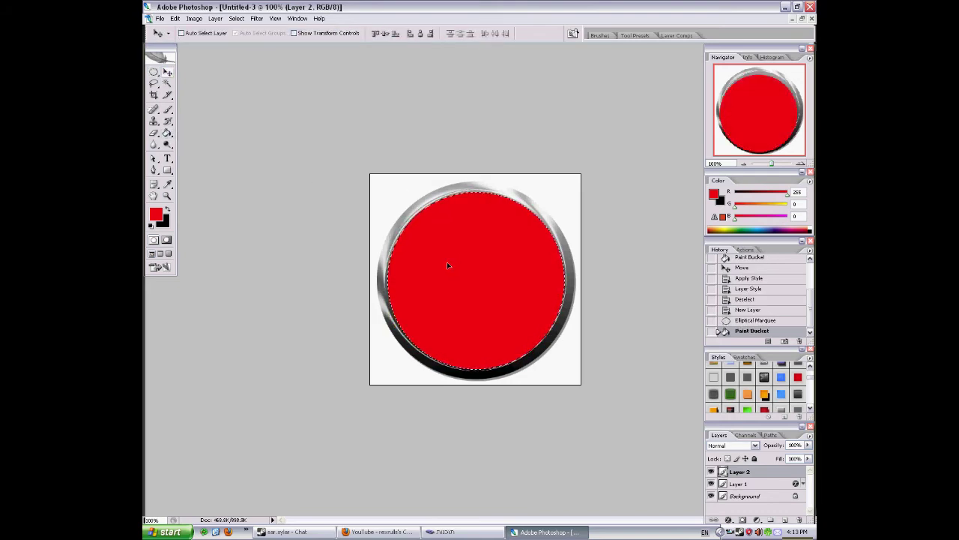
key("shift+Up")
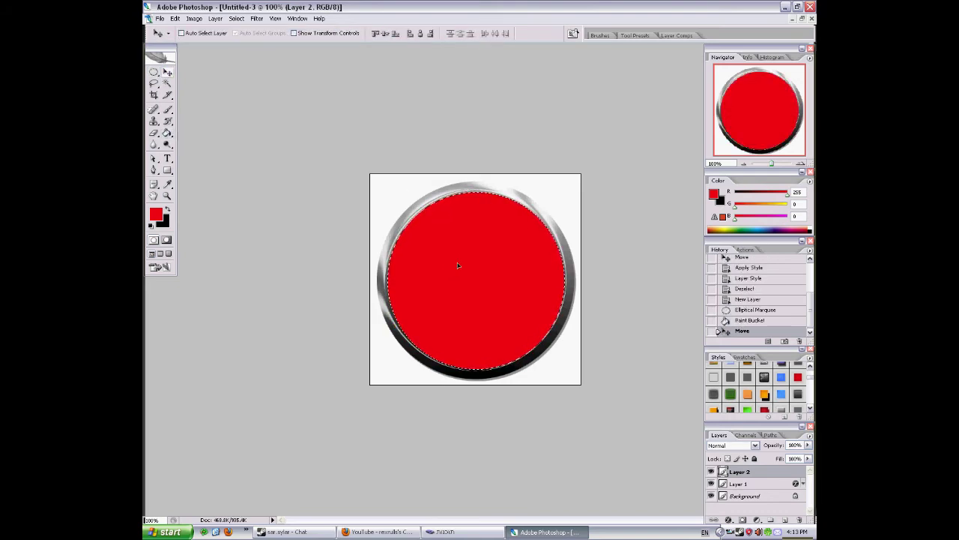
Apply a glossy blue preset style to the inner circle and nudge it into place.
left_click(780, 377)
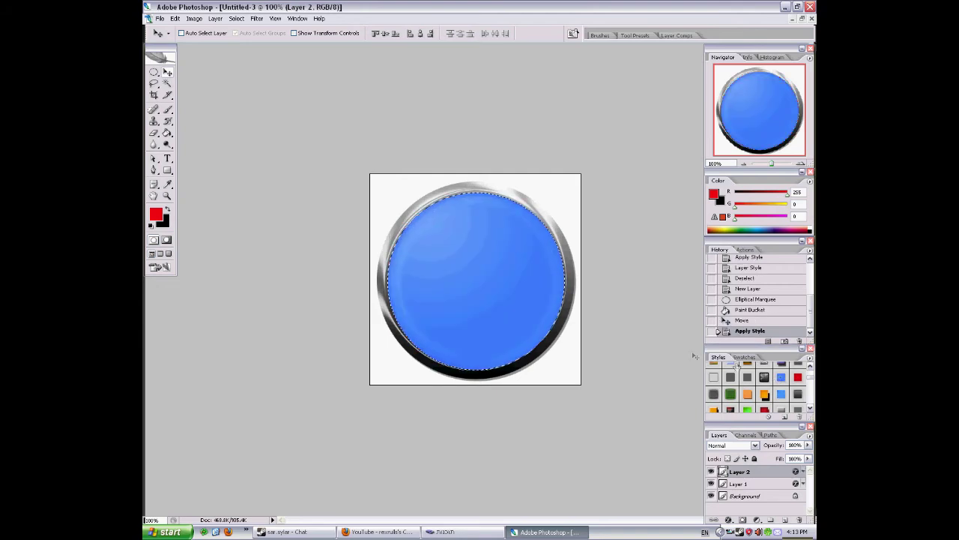
left_click_drag(489, 274, 410, 309)
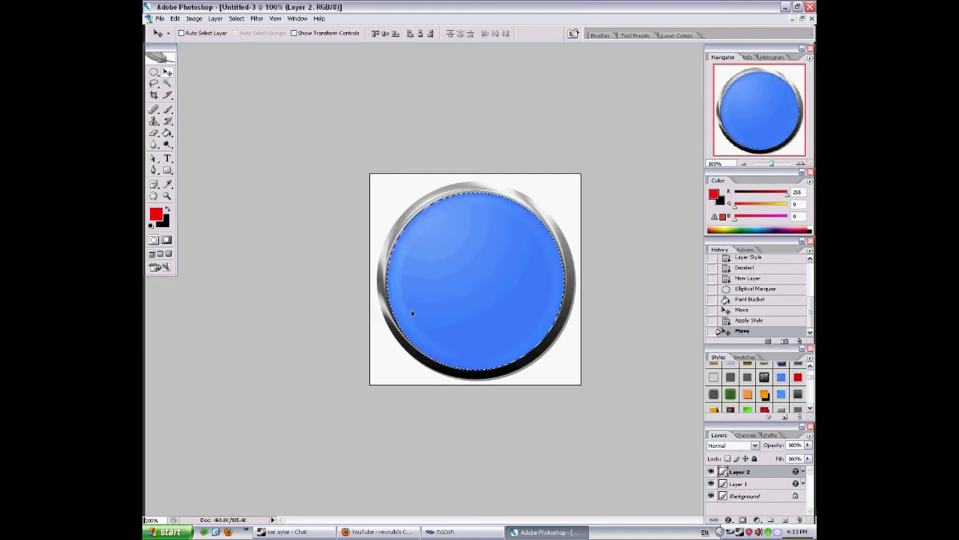
right_click(757, 476)
left_click(696, 285)
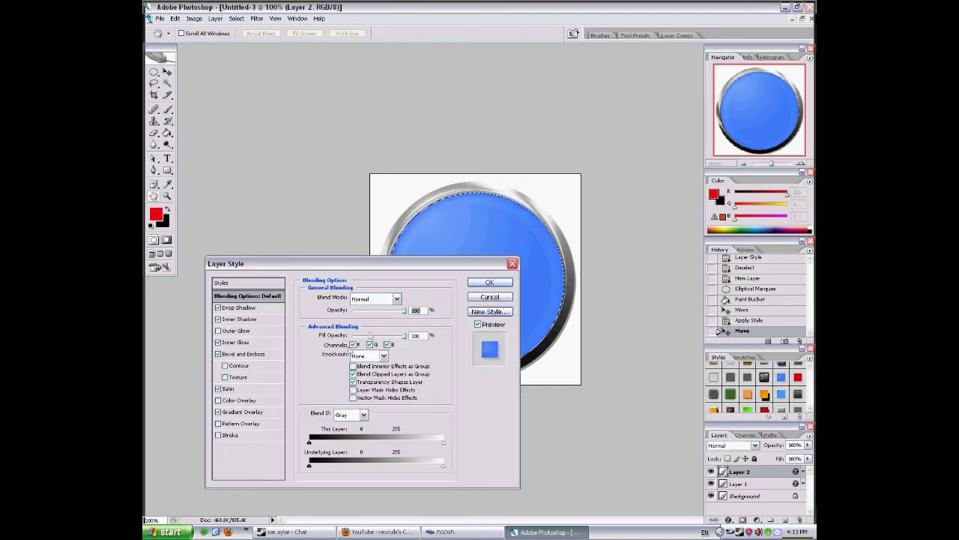
Review Layer 2's drop and inner shadows and set the Inner Glow colour to a1defe.
left_click(240, 307)
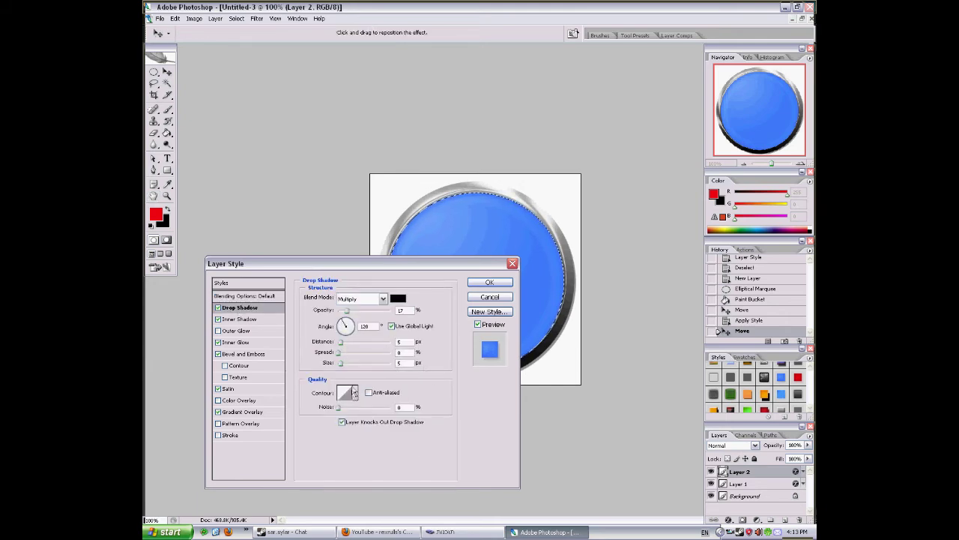
left_click(241, 319)
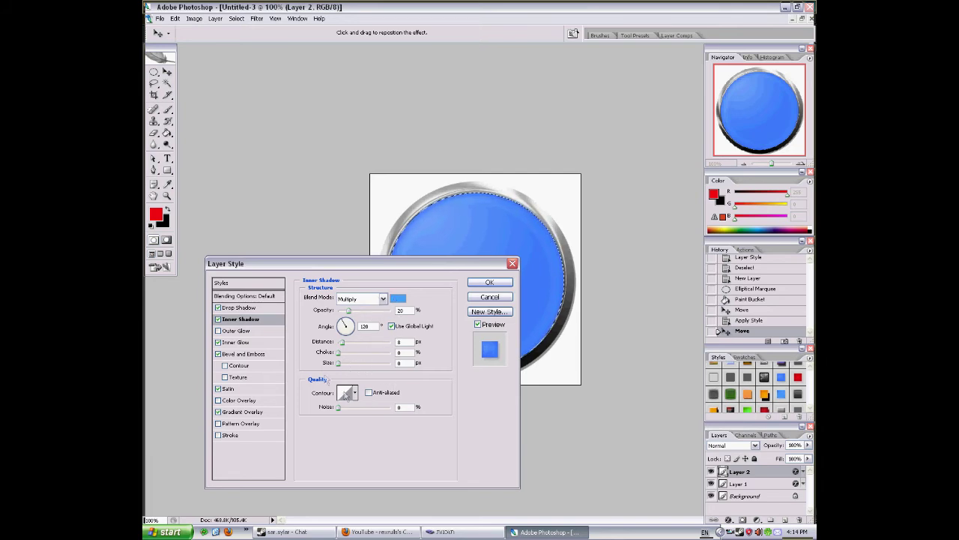
left_click(242, 343)
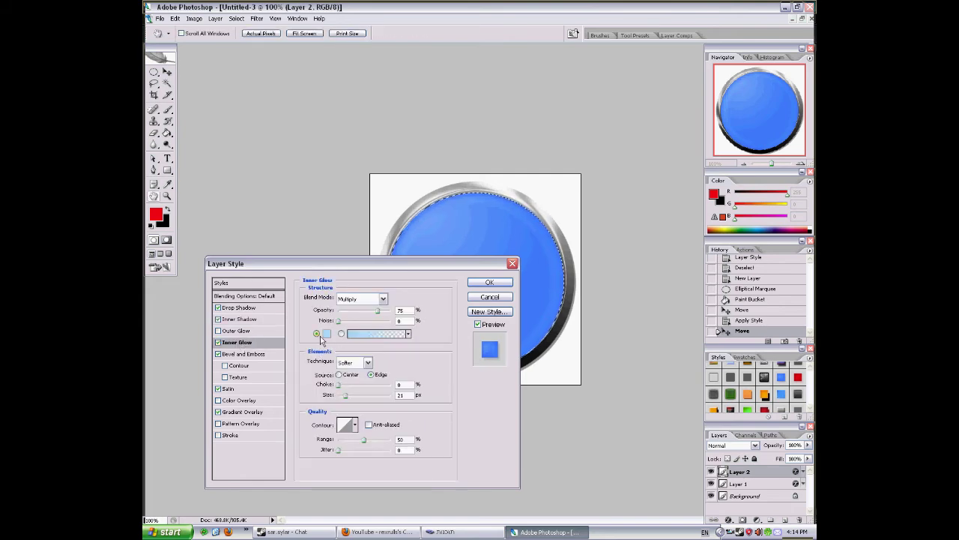
left_click(326, 333)
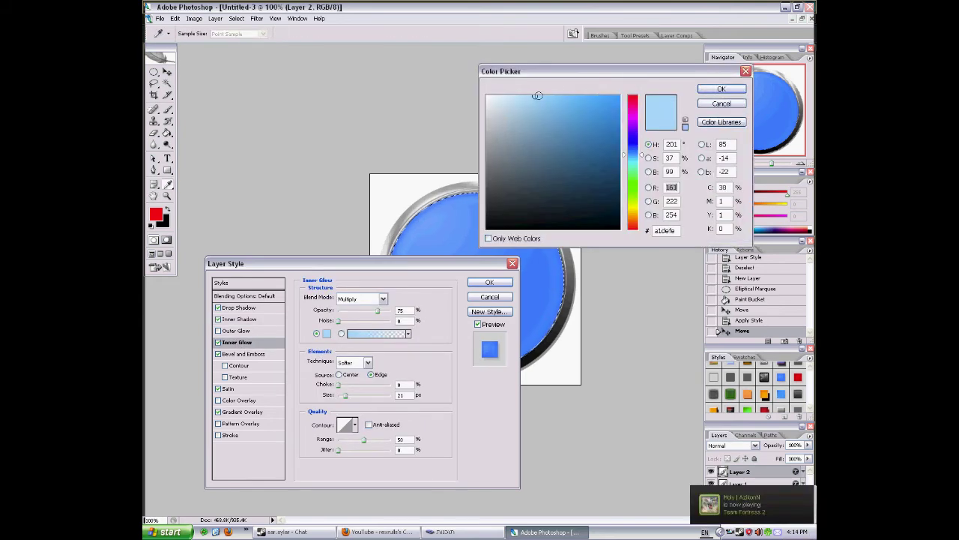
left_click(671, 230)
left_click(721, 89)
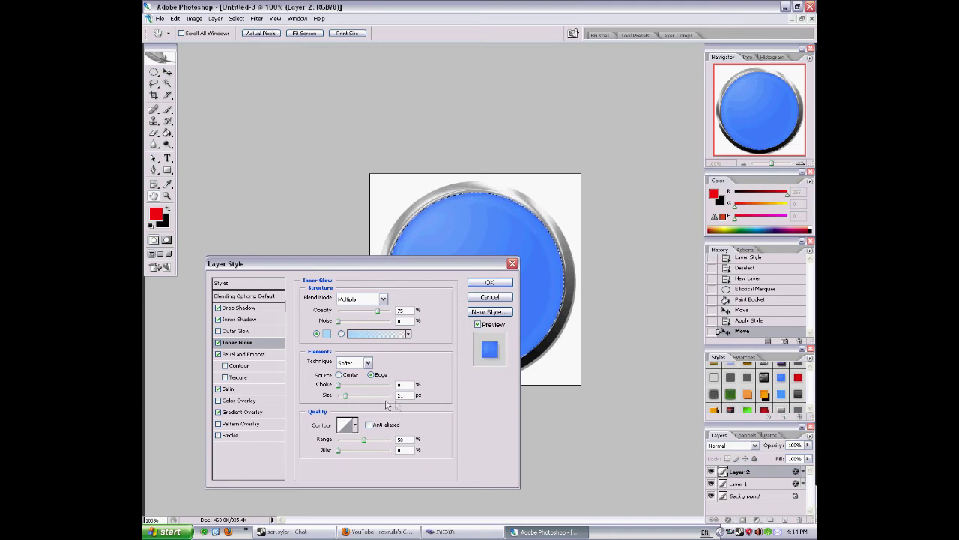
left_click(258, 353)
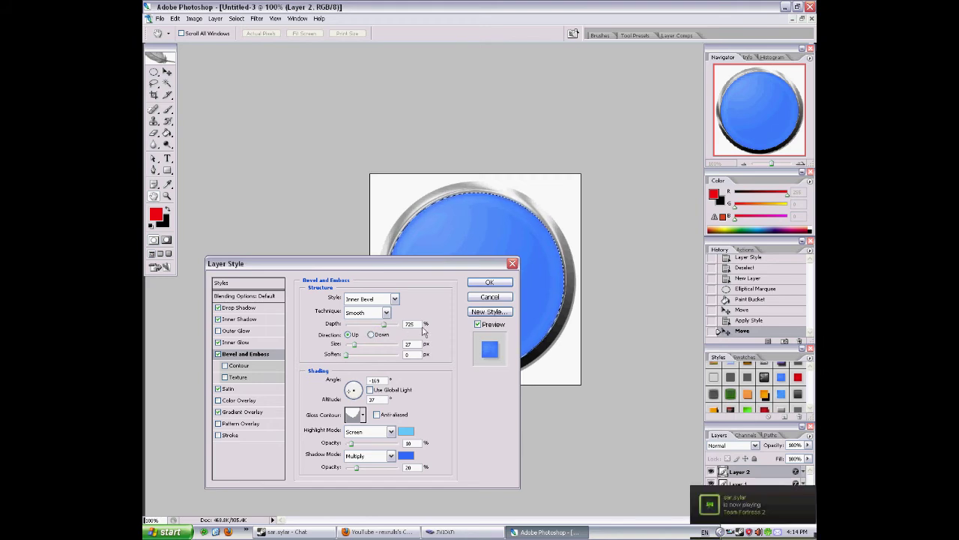
Select the 725% Depth value and set a custom dipped gloss contour on the blue circle's bevel.
double_click(416, 324)
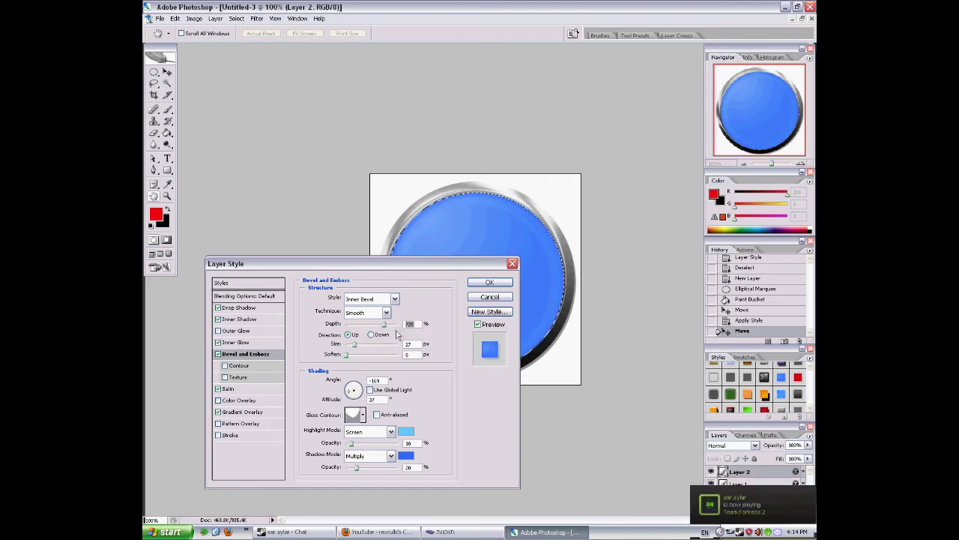
left_click(359, 416)
left_click(379, 241)
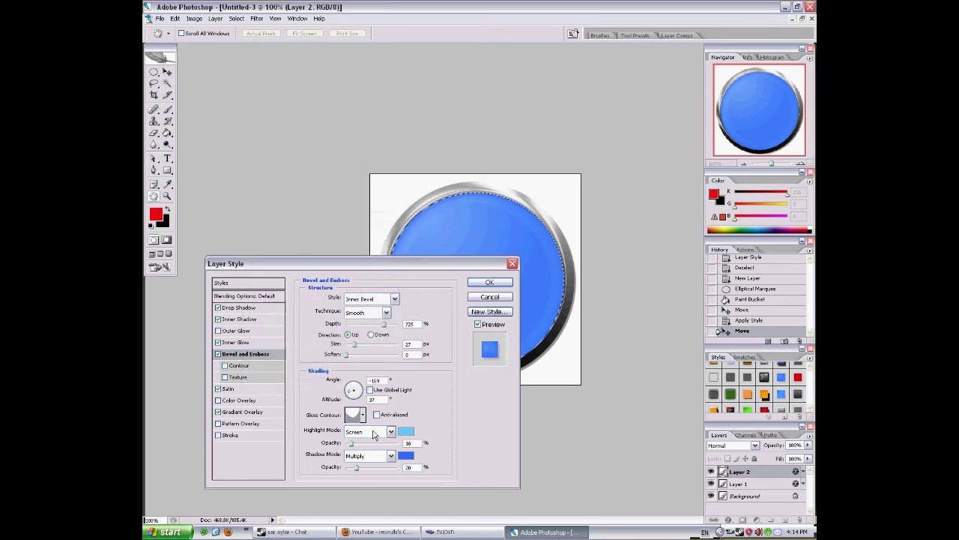
left_click(362, 415)
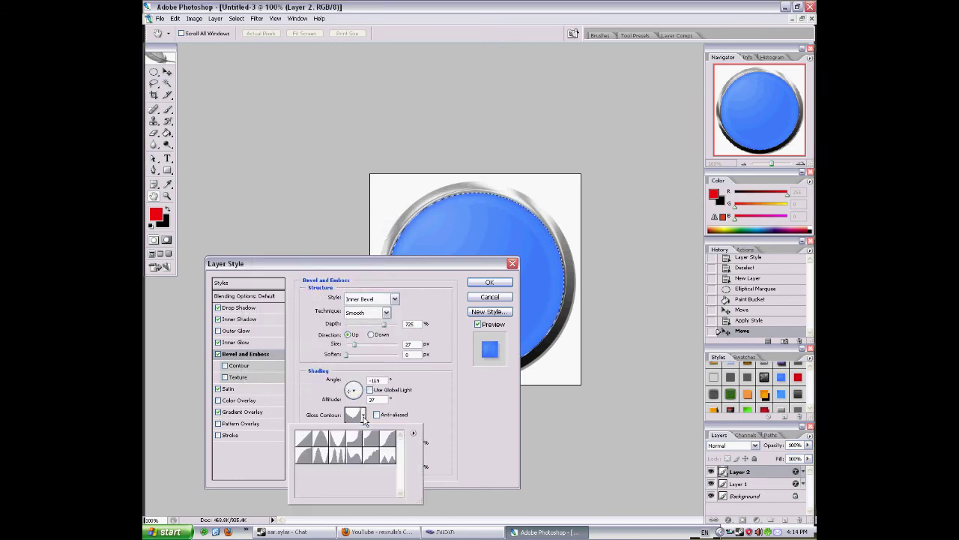
left_click(364, 418)
left_click(355, 415)
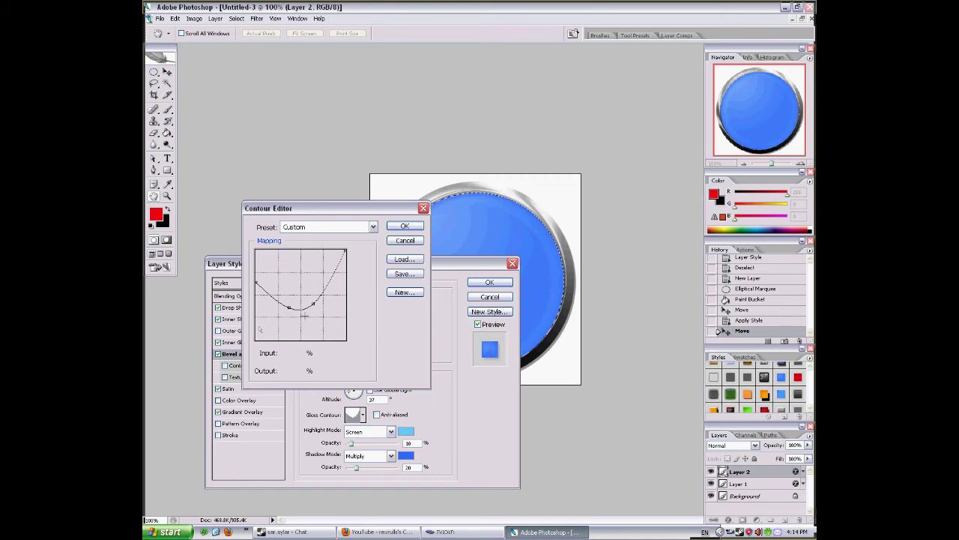
left_click(405, 227)
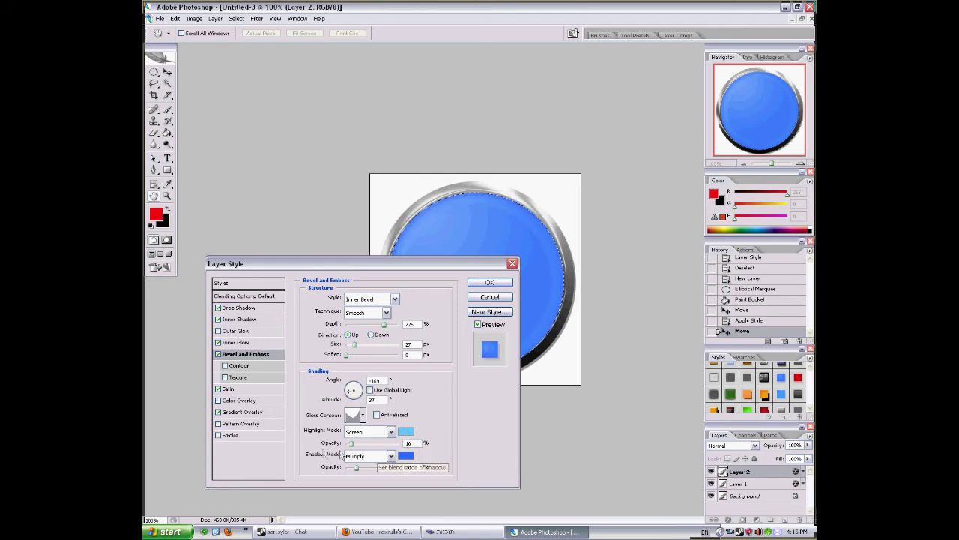
Apply Layer 2's satin and blue gradient overlay effects to form the glossy blue orb.
left_click(232, 388)
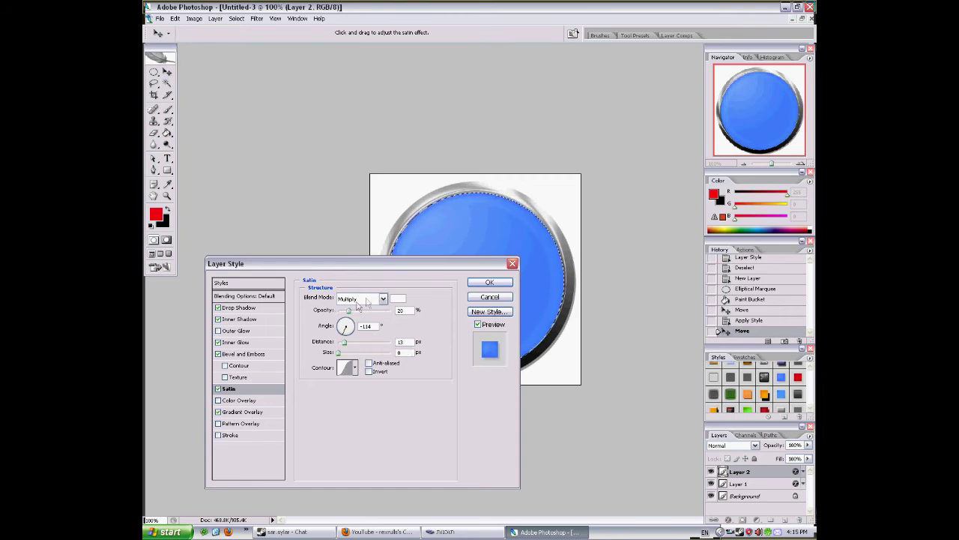
left_click(247, 412)
left_click(362, 323)
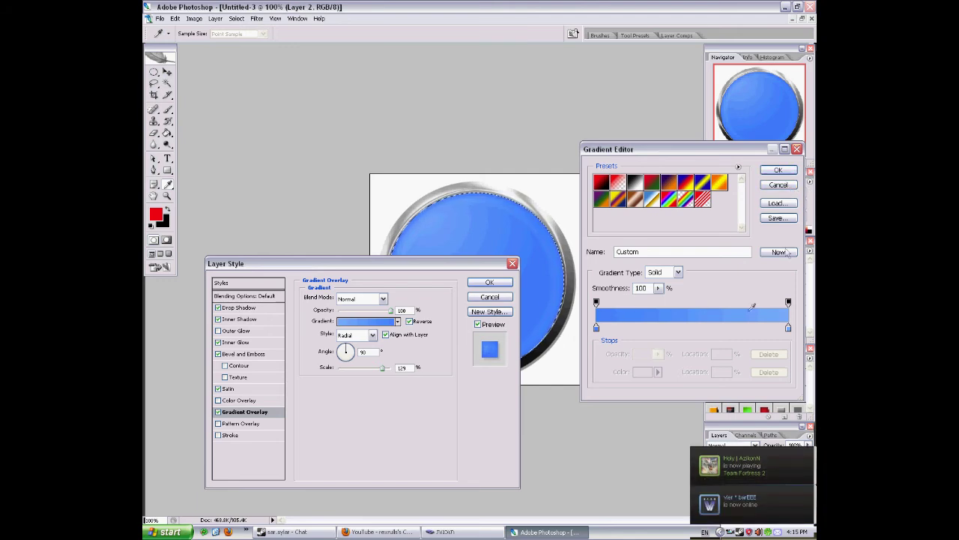
left_click(779, 171)
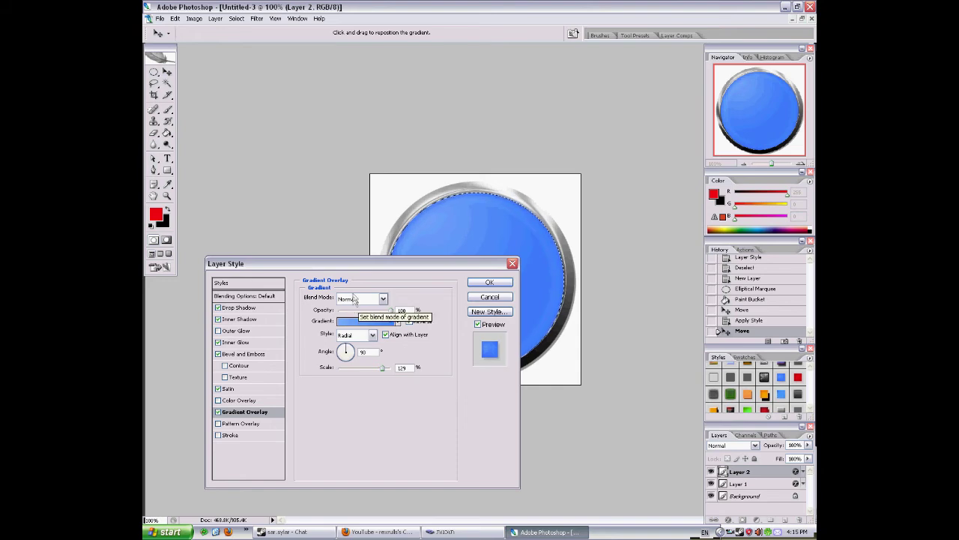
left_click(489, 281)
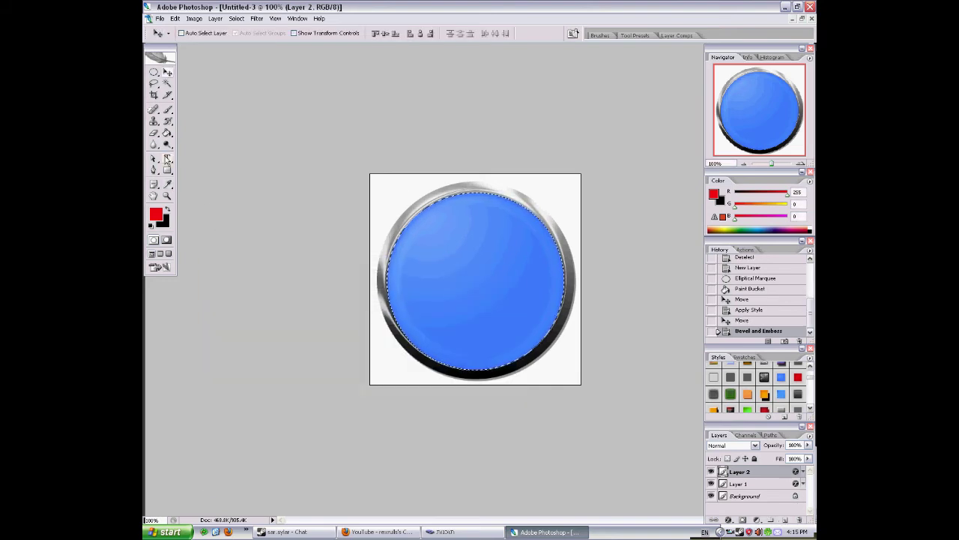
Remove the circle selection using Deselect.
left_click(167, 159)
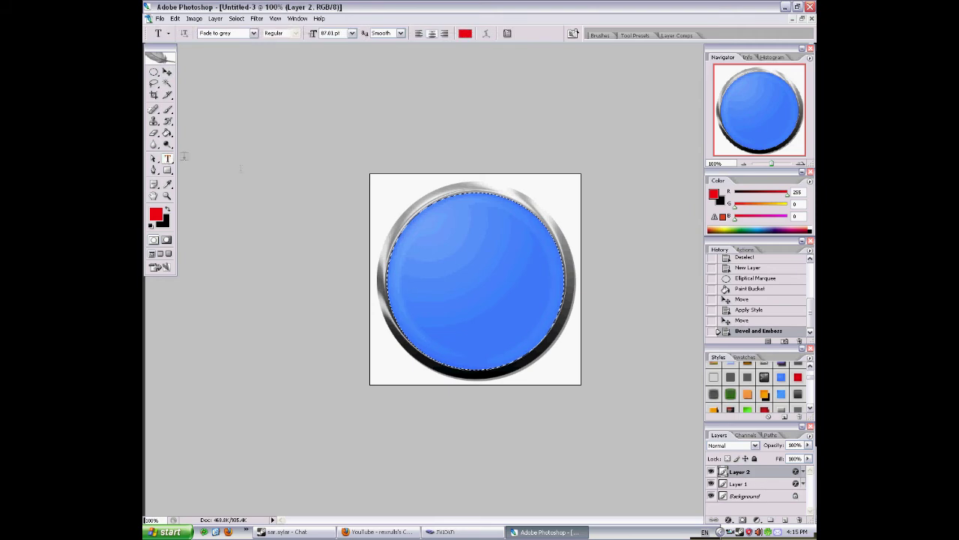
left_click(153, 73)
right_click(450, 219)
left_click(459, 223)
Type the two-line title 'ORH' / 'GAMES' on the button and select all of it.
left_click(167, 159)
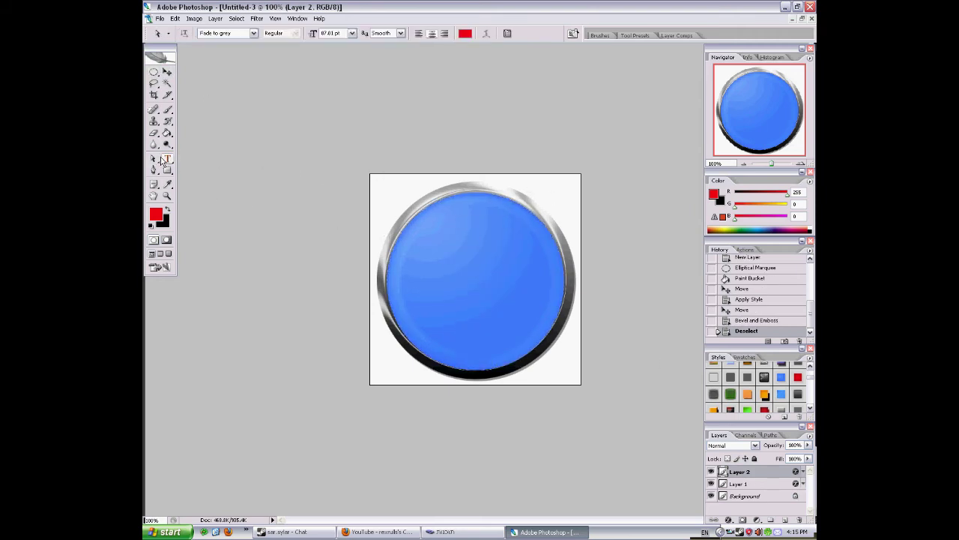
left_click(490, 226)
type("ORH")
key("BackSpace")
type("H")
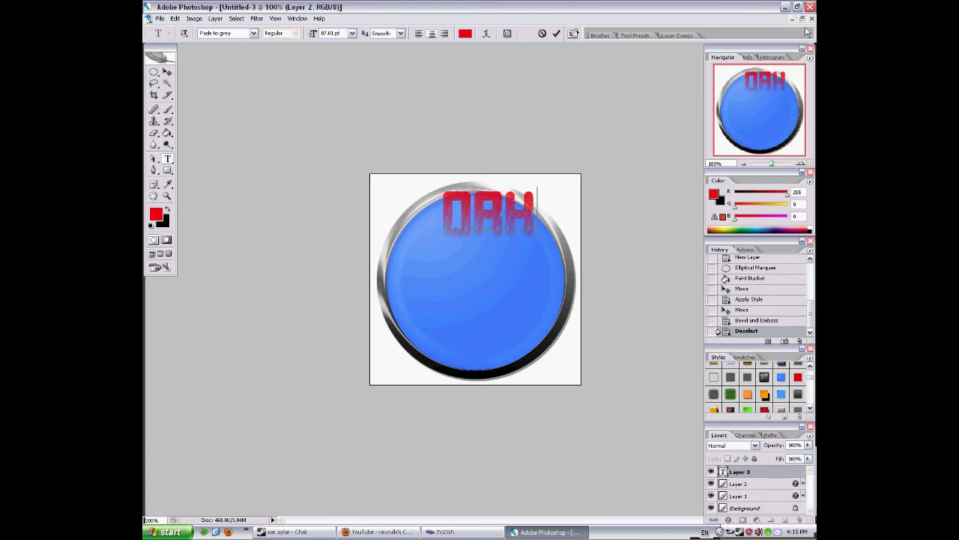
key("Return")
type("GAMES")
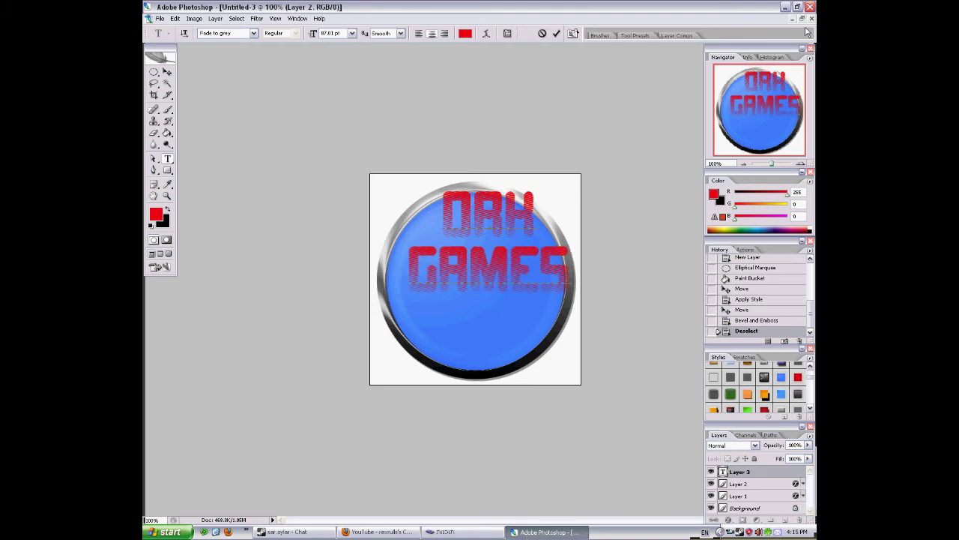
key("ctrl+a")
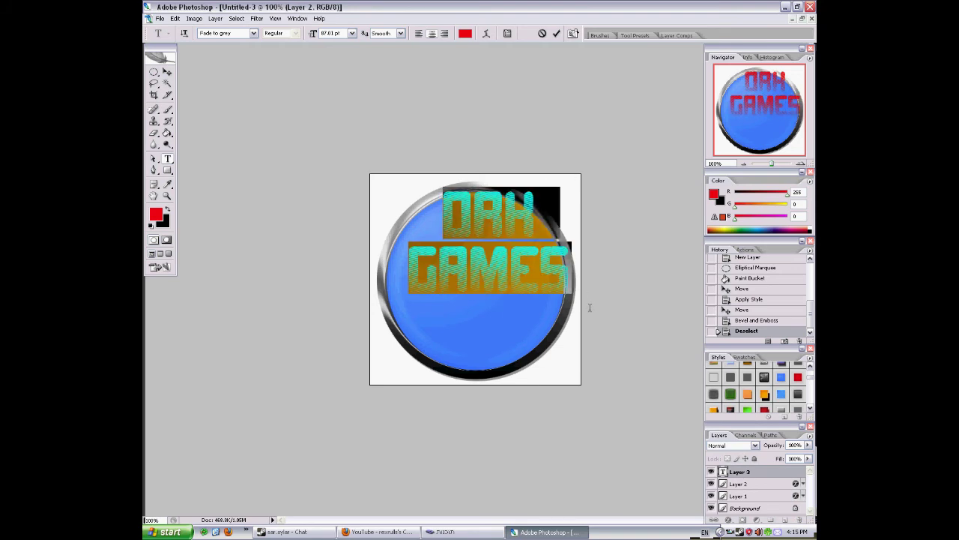
Try the Concielan Light font on the title and shift it left and down.
left_click(254, 33)
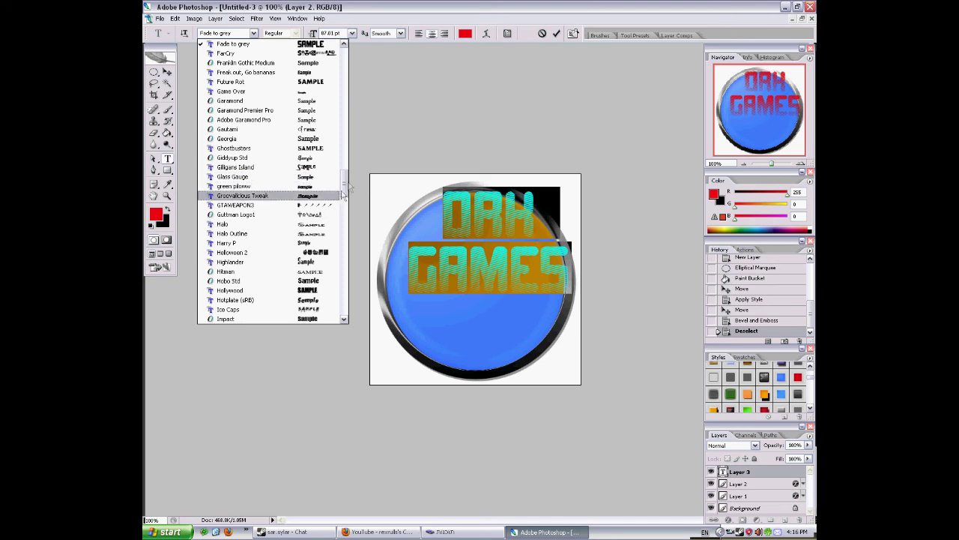
left_click_drag(350, 193, 349, 150)
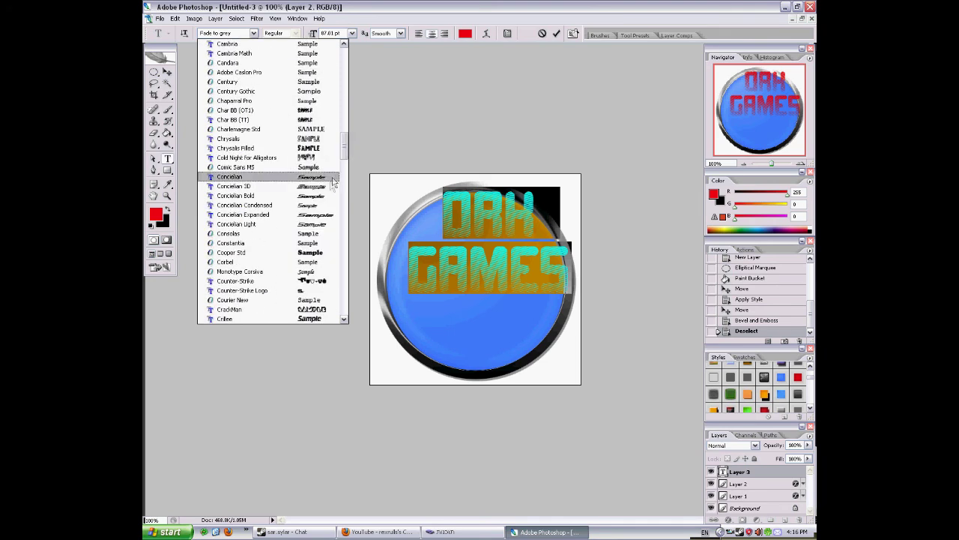
left_click(329, 223)
left_click_drag(523, 163, 505, 176)
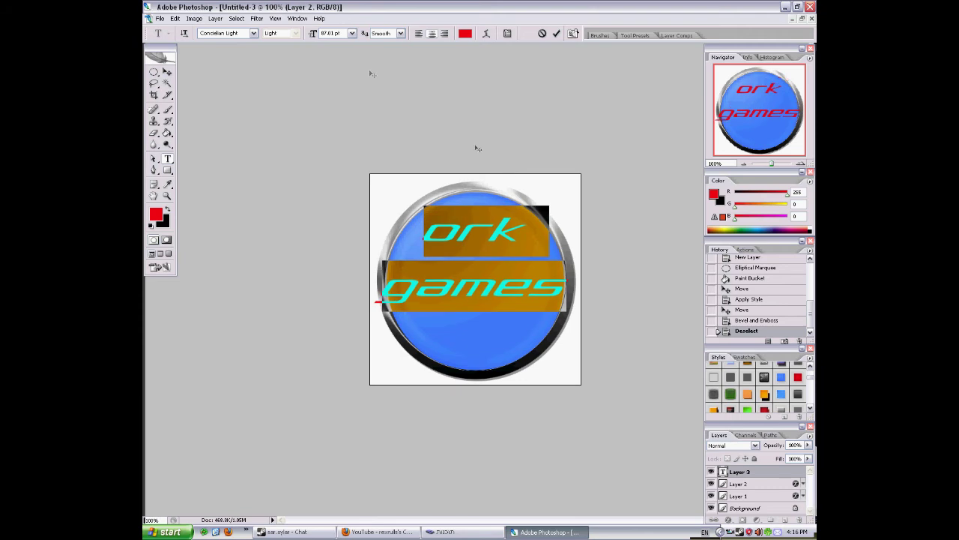
Set the title font to CAC Valiant and move it down toward the button's centre.
left_click(254, 36)
scroll(306, 165, "up", 5)
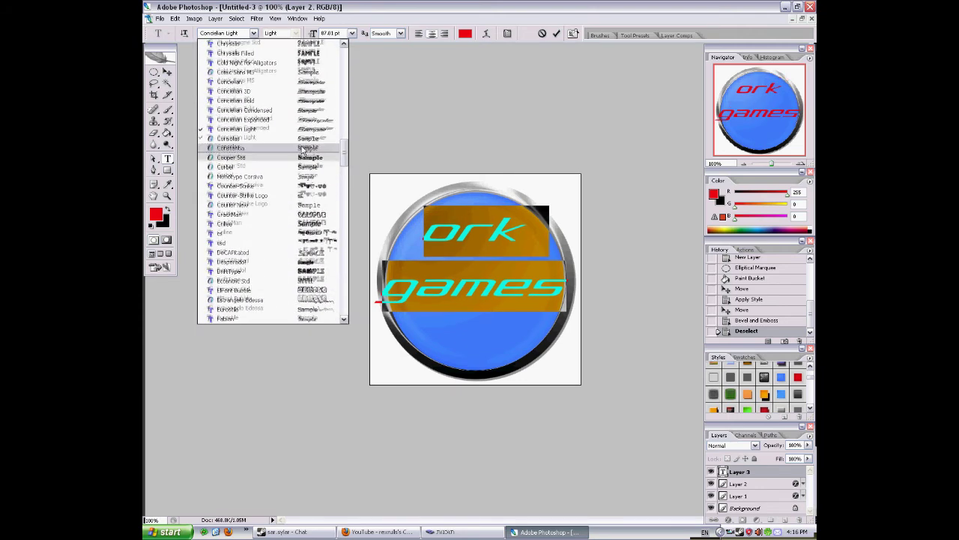
scroll(306, 163, "up", 5)
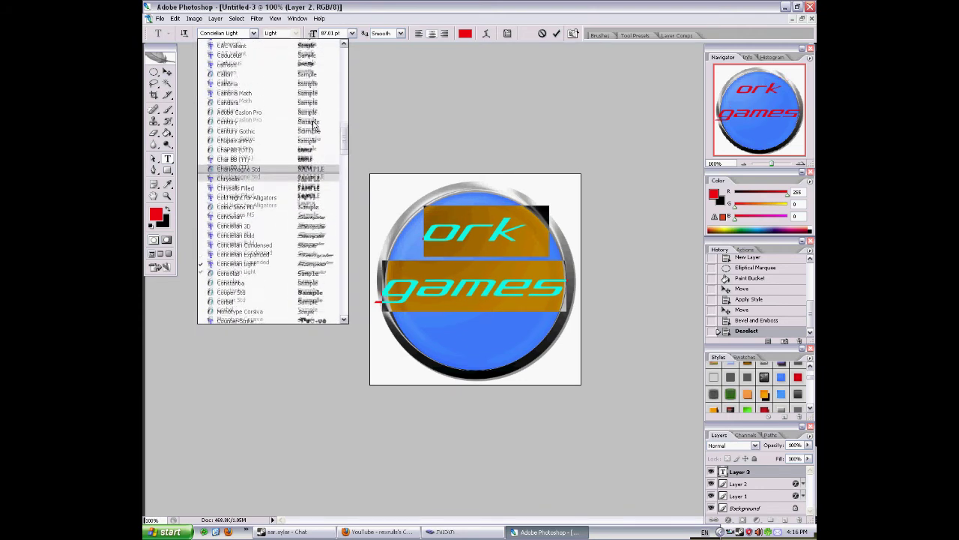
left_click(318, 111)
left_click_drag(472, 162, 473, 185)
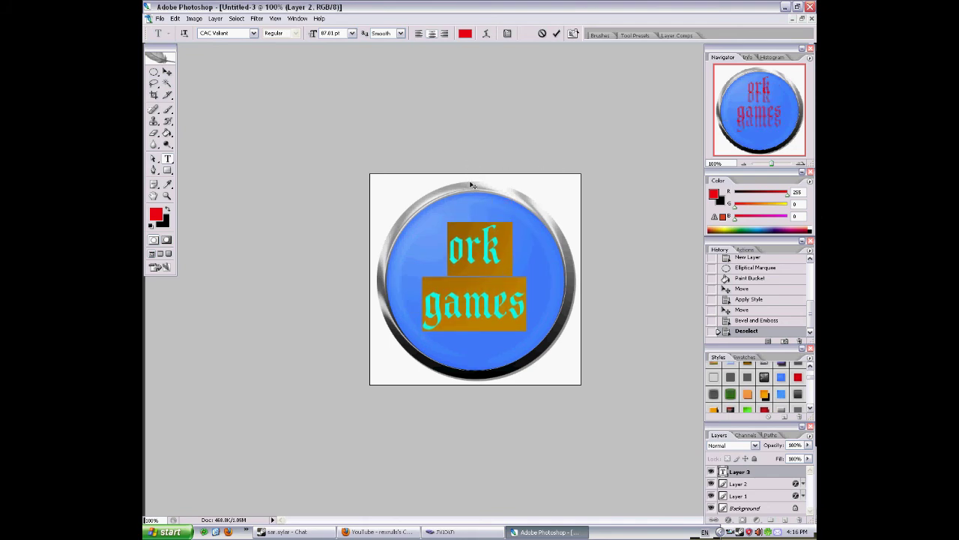
left_click_drag(527, 205, 529, 202)
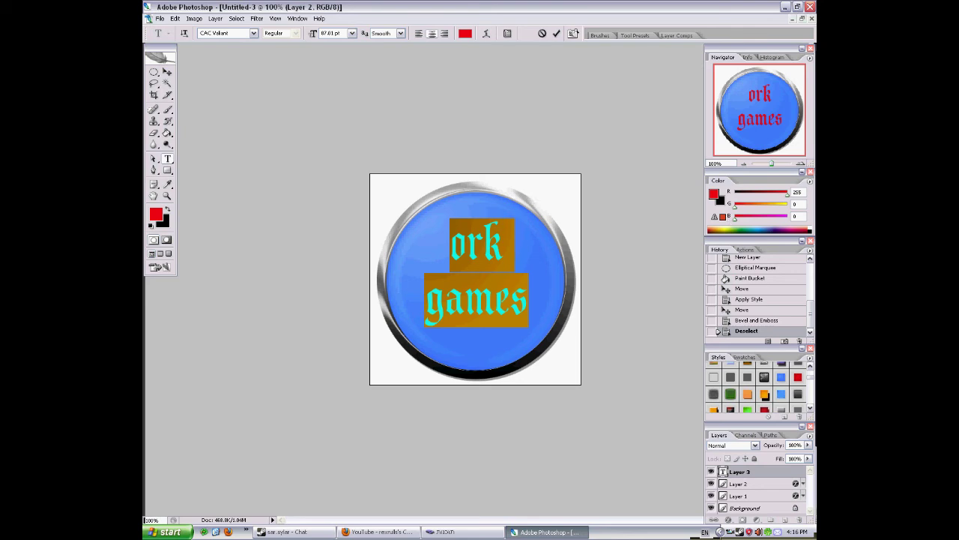
Commit the text and test grey, red, orange and black preset styles, undoing the rejects.
left_click(798, 393)
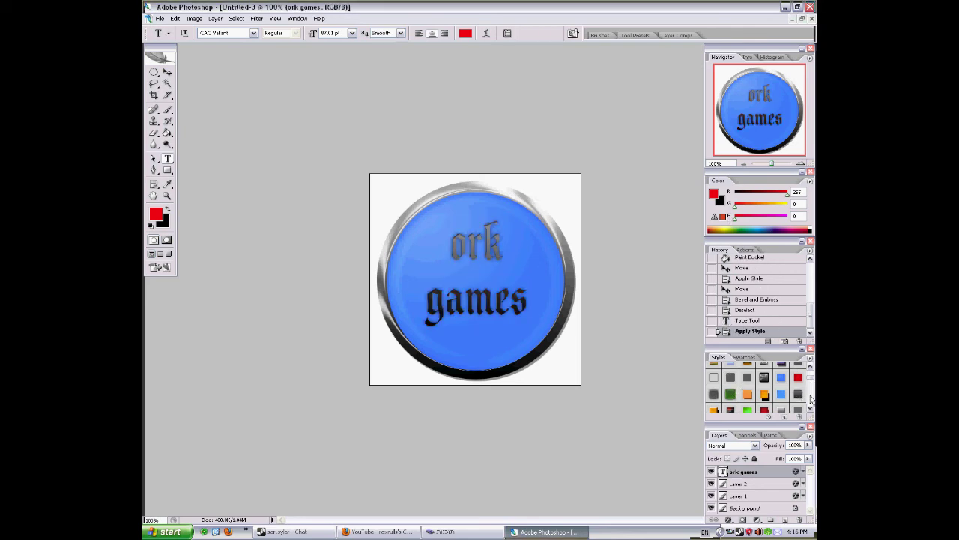
left_click(798, 377)
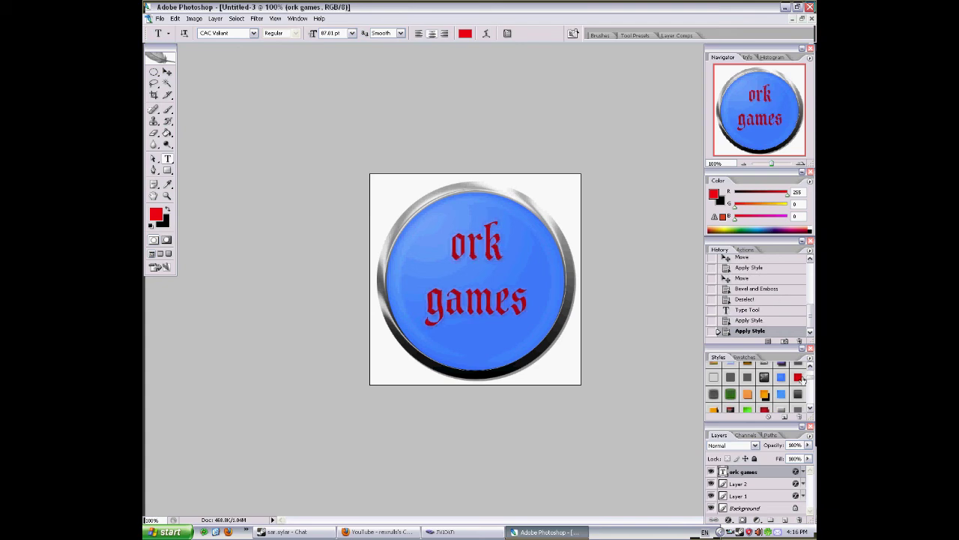
left_click(799, 341)
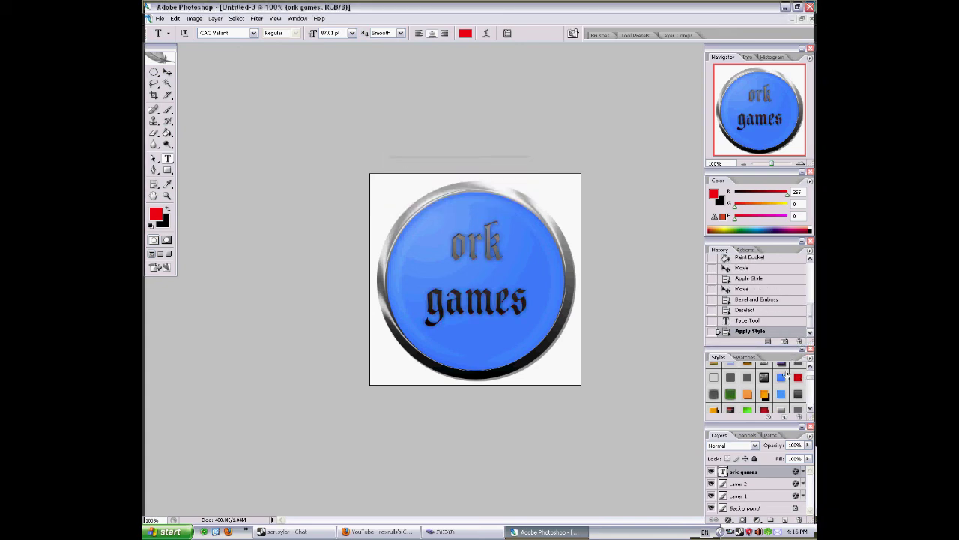
scroll(779, 386, "down", 2)
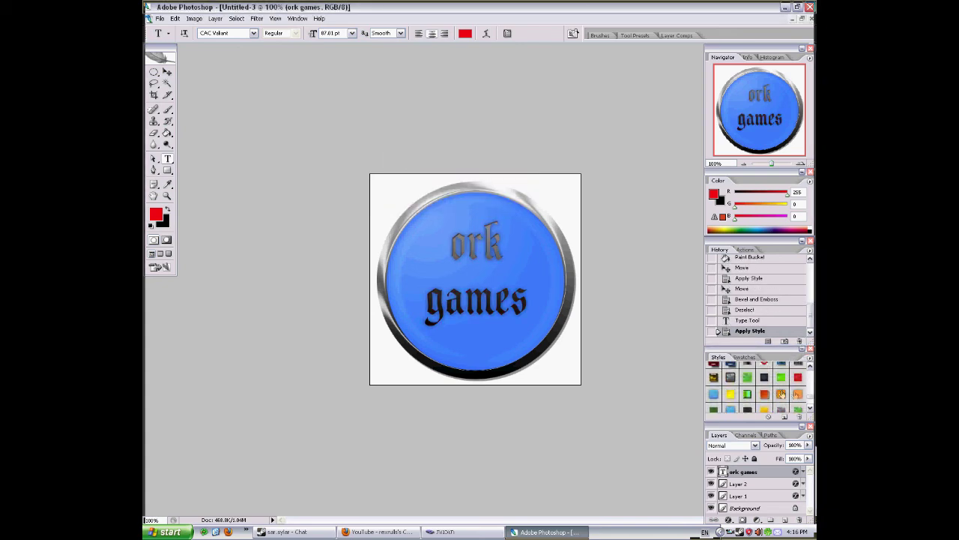
left_click(799, 393)
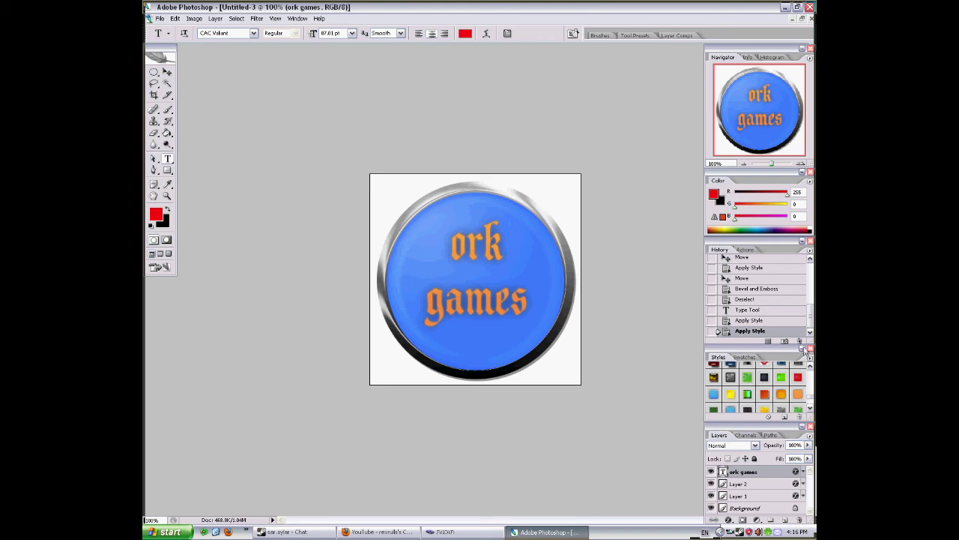
left_click(798, 340)
left_click(798, 377)
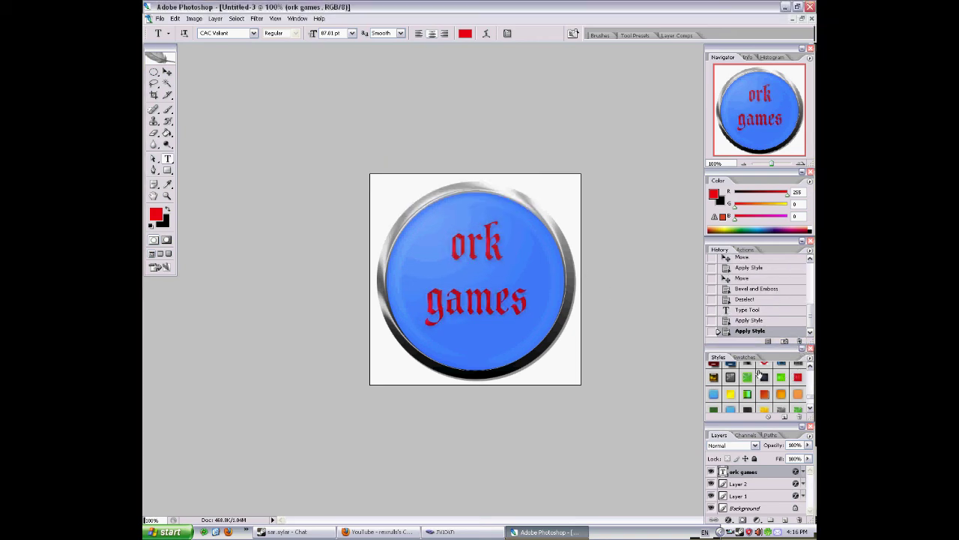
left_click(764, 377)
left_click(799, 341)
Test darker red and orange-gold styles, then finish with the red embossed style.
scroll(780, 395, "down", 2)
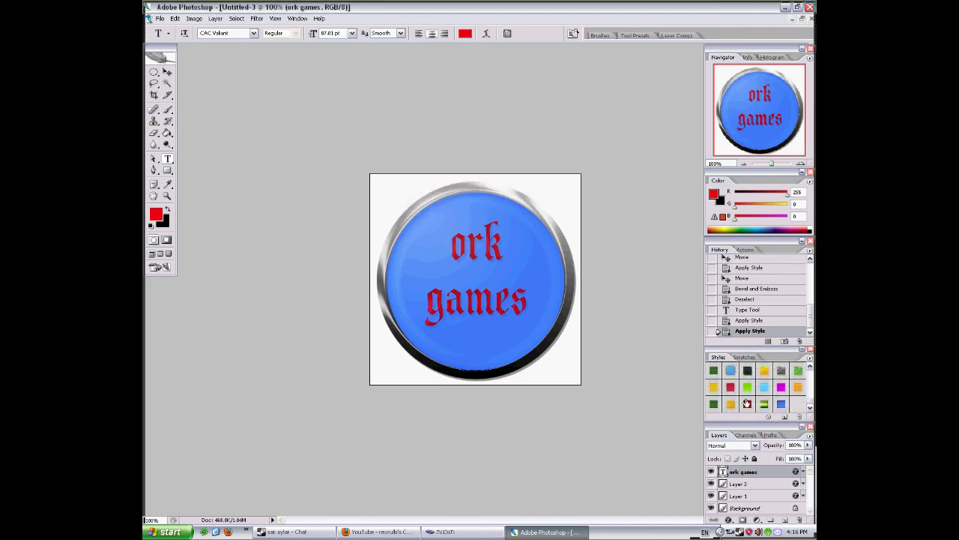
left_click(747, 404)
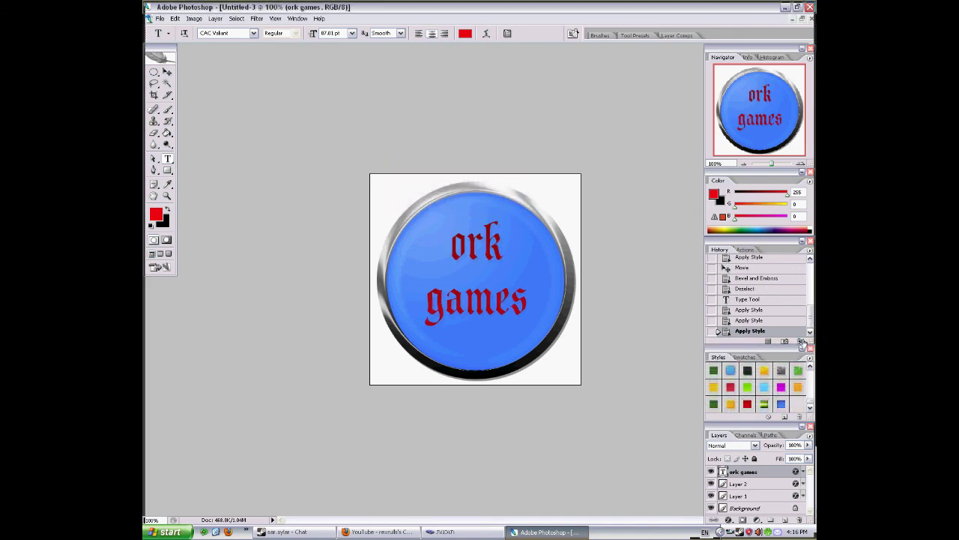
left_click(801, 341)
left_click(799, 368)
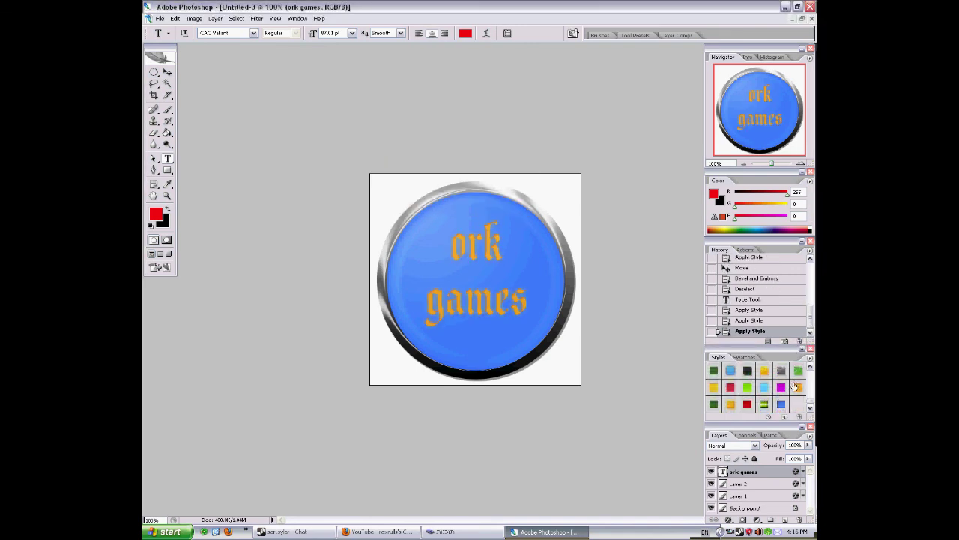
left_click(799, 341)
left_click(731, 387)
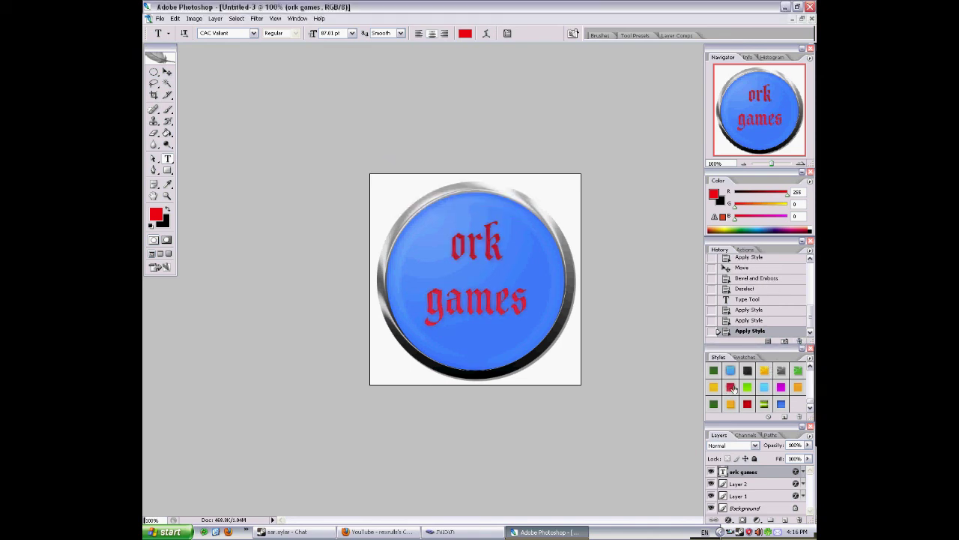
left_click(167, 72)
Nudge the 'ork games' text layer slightly within the chrome-ringed blue button.
mouse_move(498, 305)
left_mouse_down()
mouse_move(491, 298)
mouse_move(500, 304)
left_mouse_up()
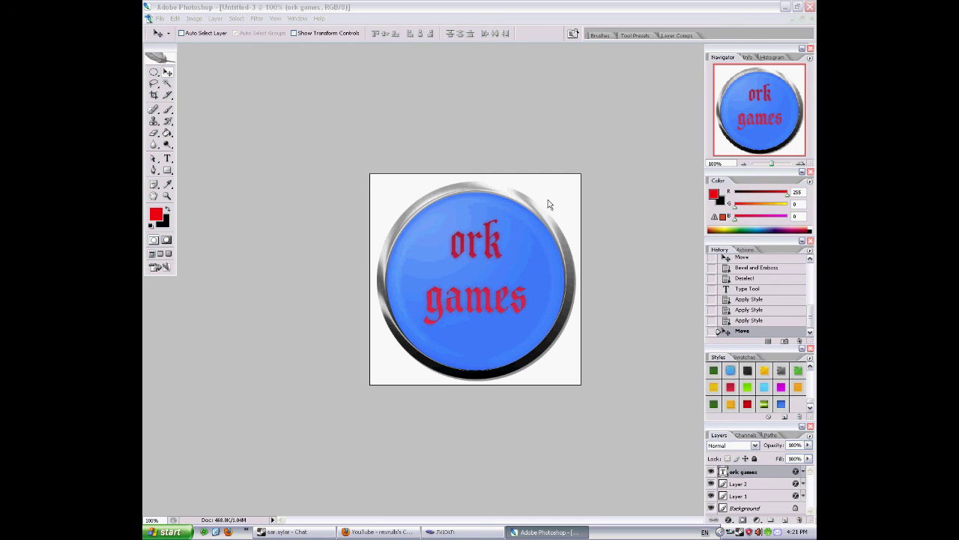
left_click(218, 9)
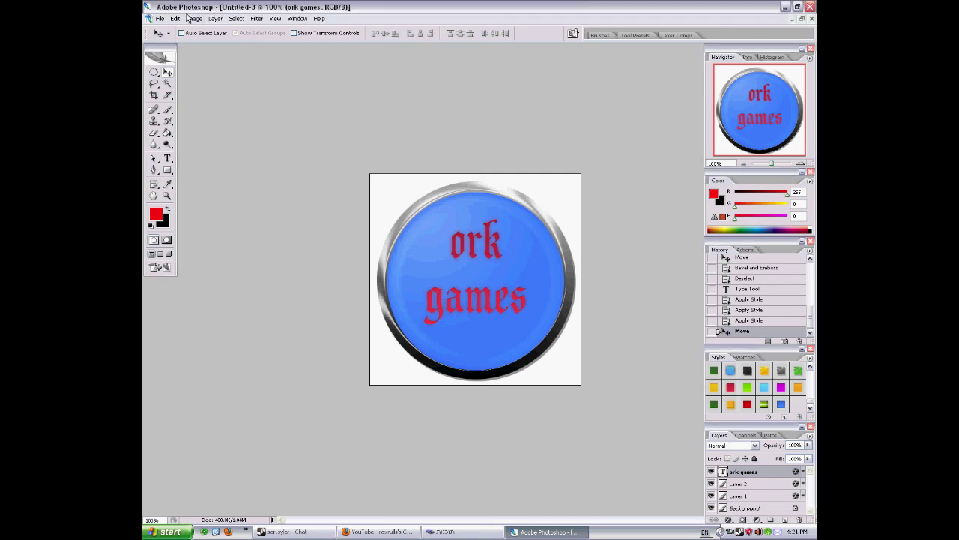